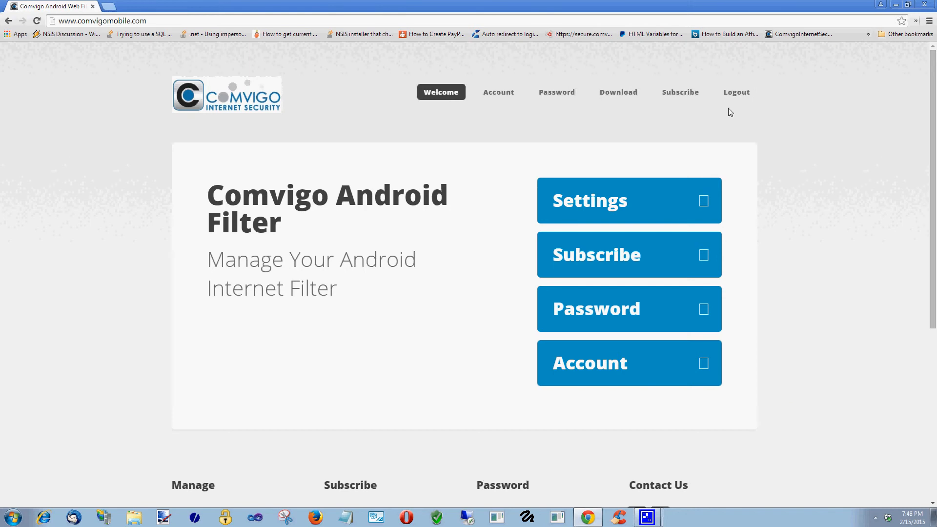
- Open Settings and sign in with the account e-mail as user name and its password
{"action": "left_click", "coordinate": [602, 206]}
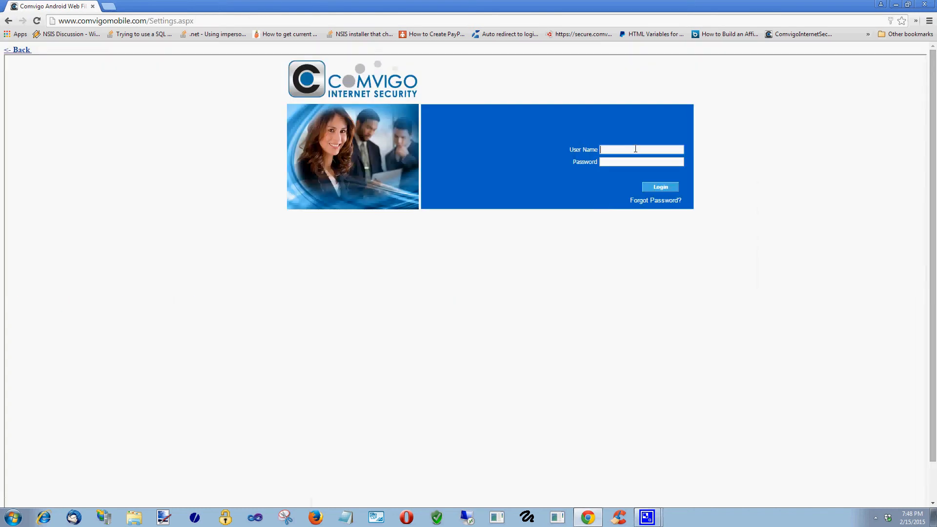
{"action": "left_click", "coordinate": [636, 149]}
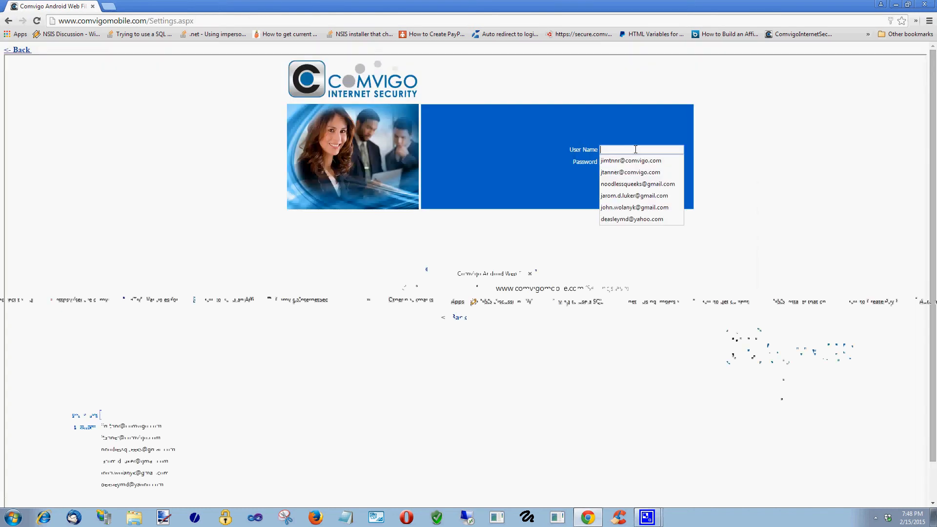
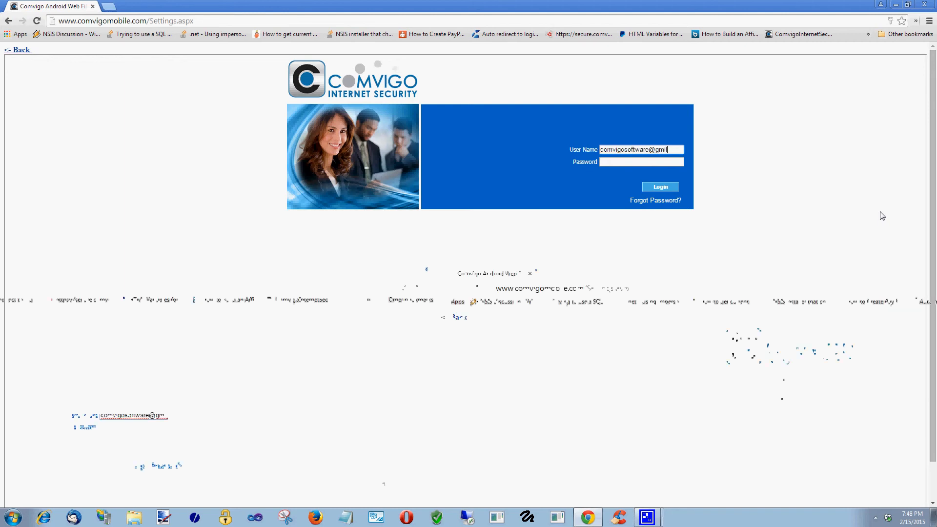
{"action": "key", "text": "Tab"}
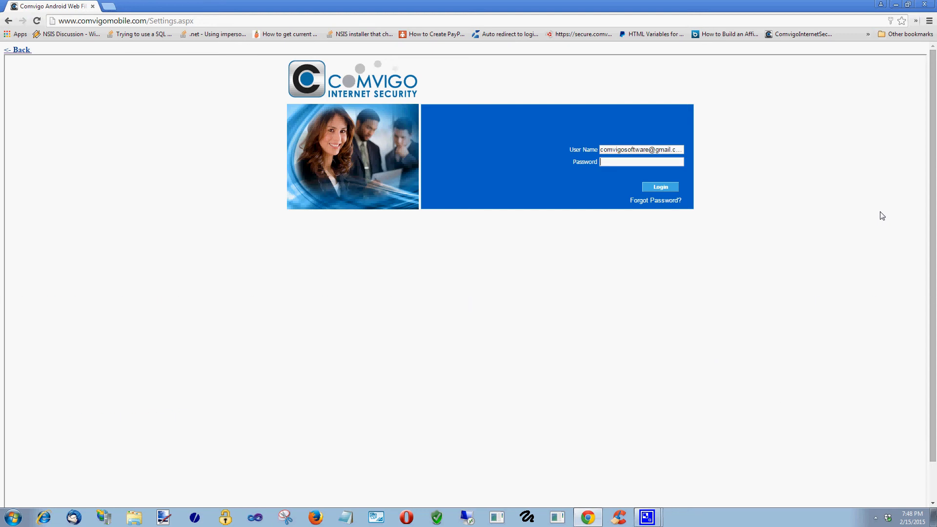
{"action": "type", "text": "***"}
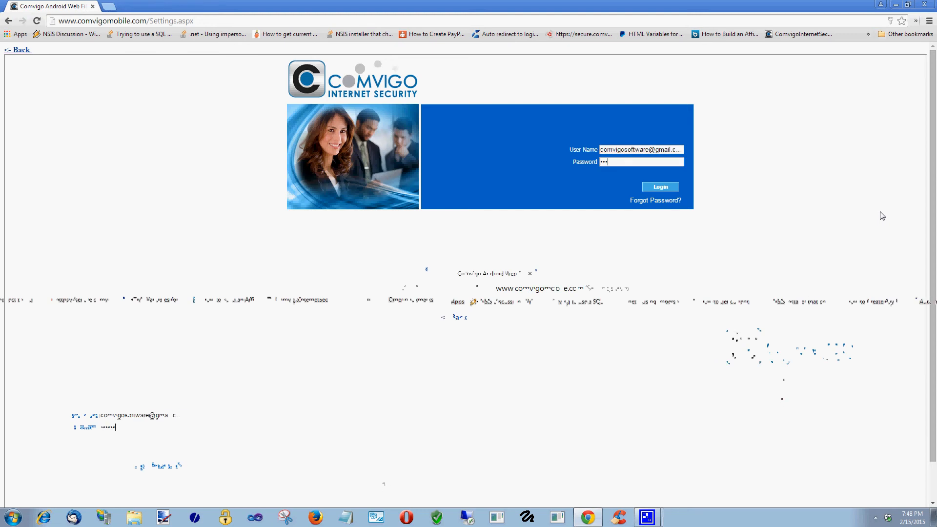
{"action": "type", "text": "*****"}
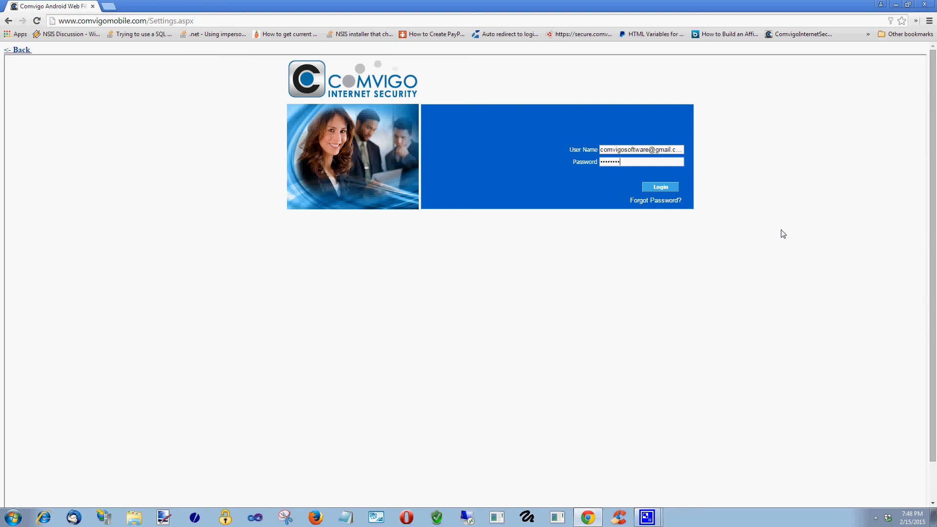
{"action": "left_click", "coordinate": [662, 188]}
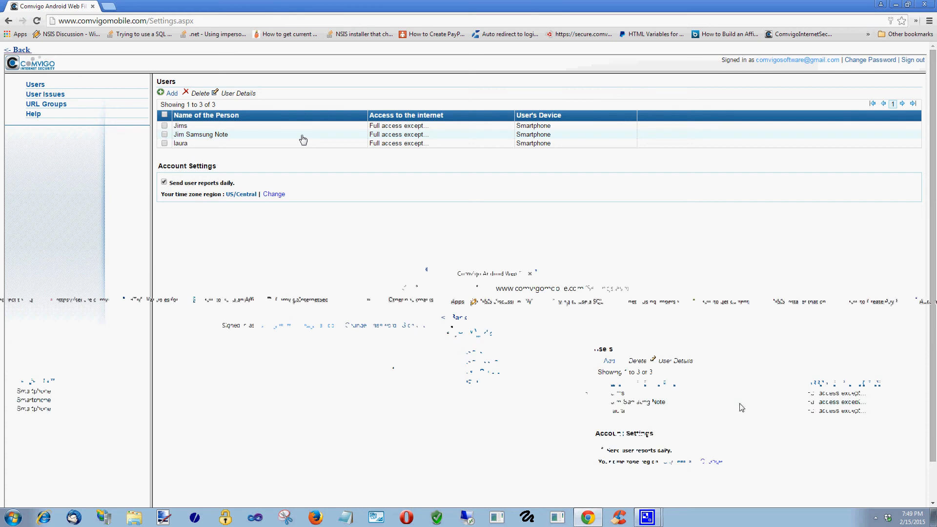
- Open the Samsung Note user's details from the Users list
{"action": "left_click", "coordinate": [195, 134]}
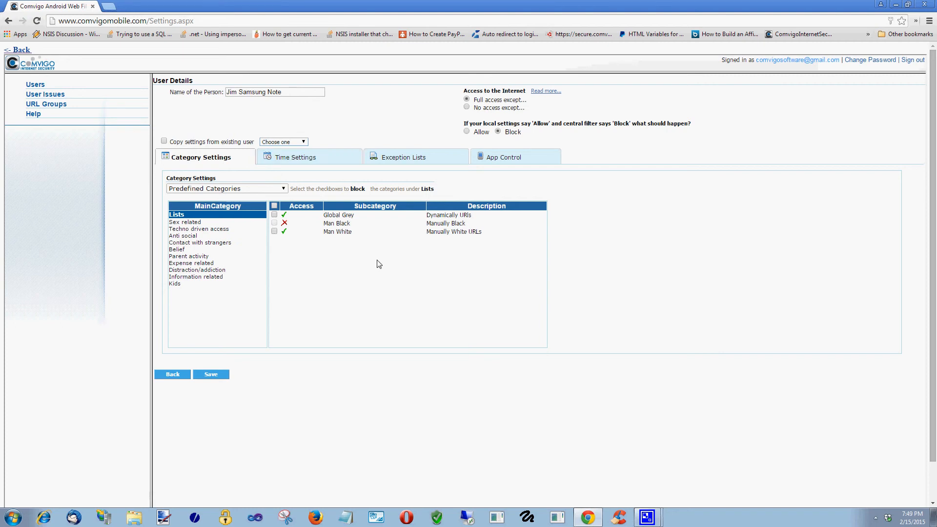
- Select 'I will specify the time', review Exception Lists and App Control, then return to Category Settings
{"action": "left_click", "coordinate": [326, 161]}
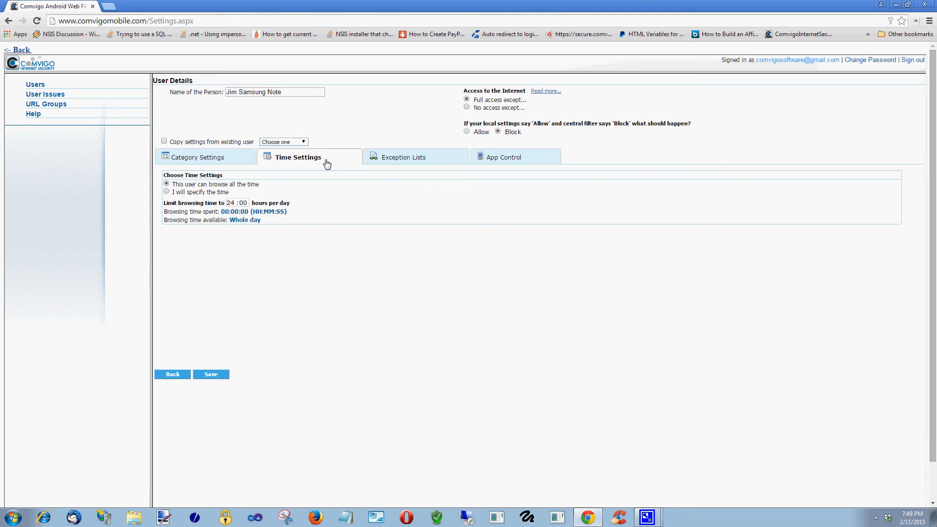
{"action": "left_click", "coordinate": [167, 191]}
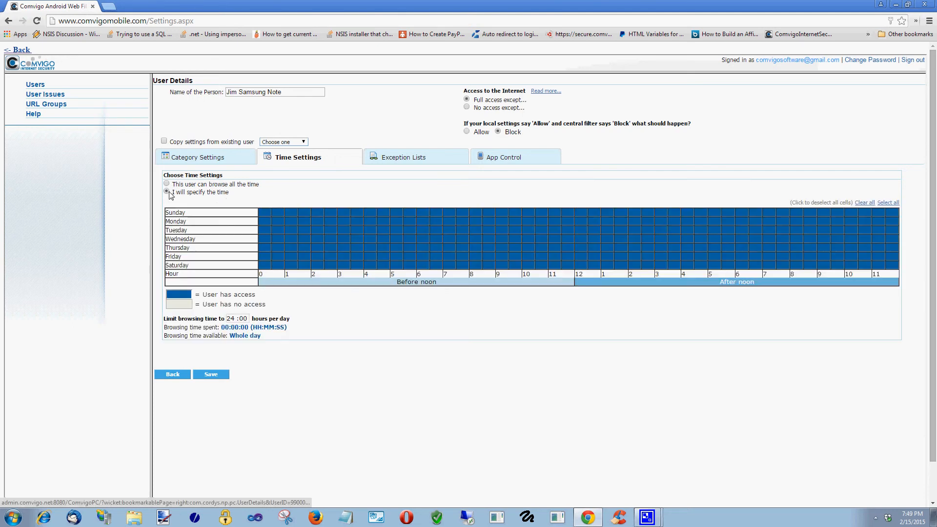
{"action": "left_click", "coordinate": [411, 158]}
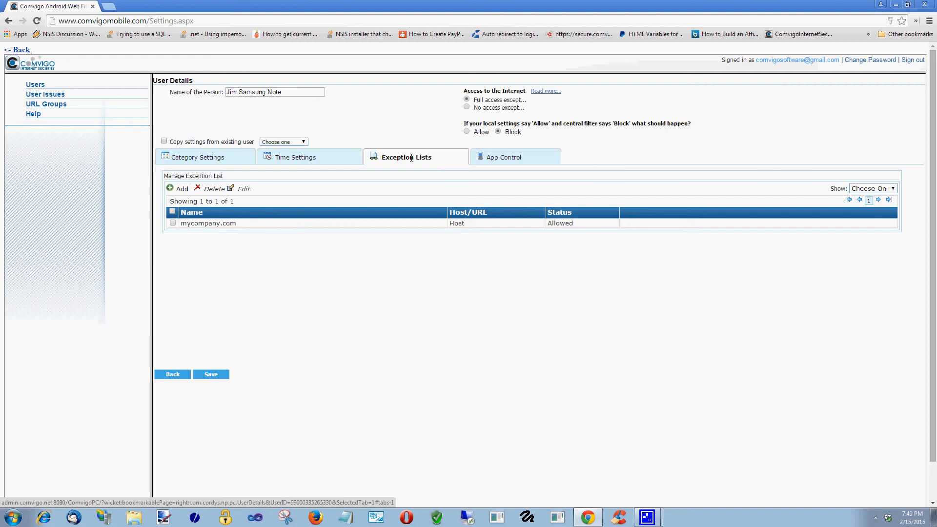
{"action": "left_click", "coordinate": [521, 160]}
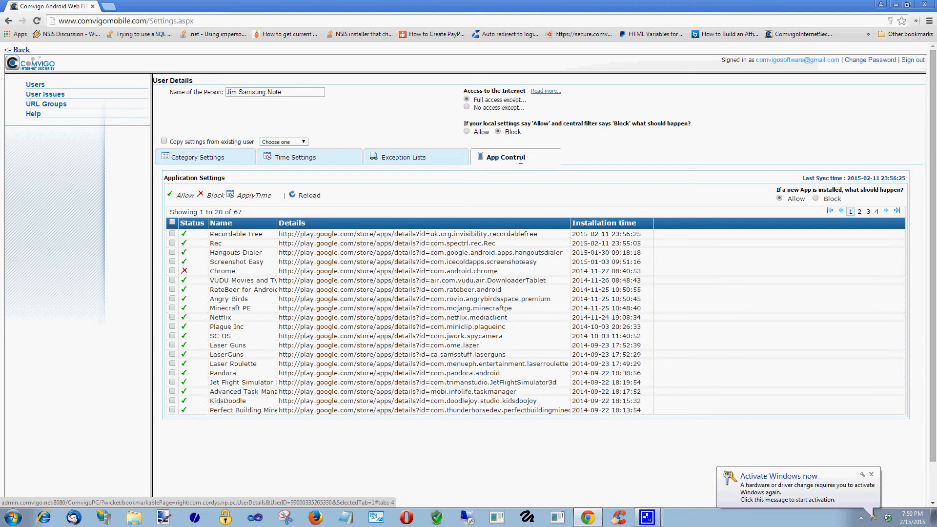
{"action": "left_click", "coordinate": [417, 157]}
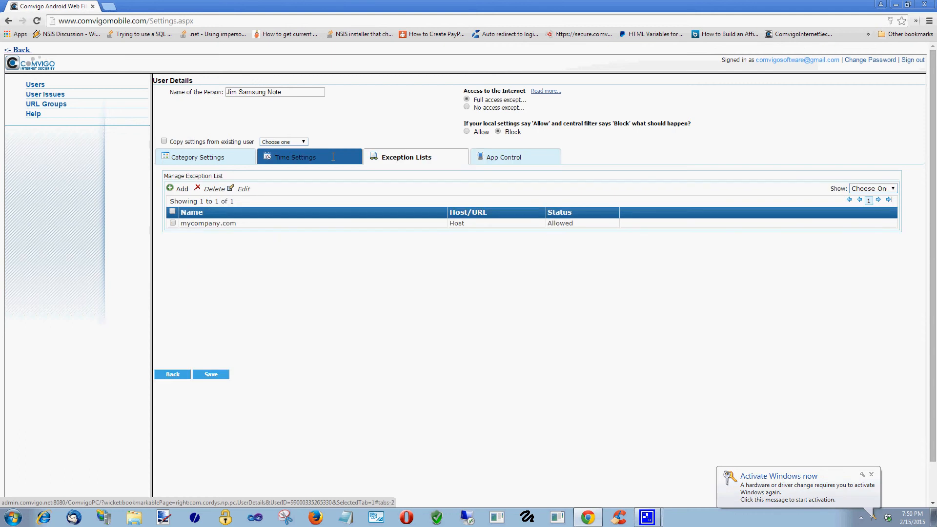
{"action": "left_click", "coordinate": [329, 156]}
{"action": "left_click", "coordinate": [223, 156]}
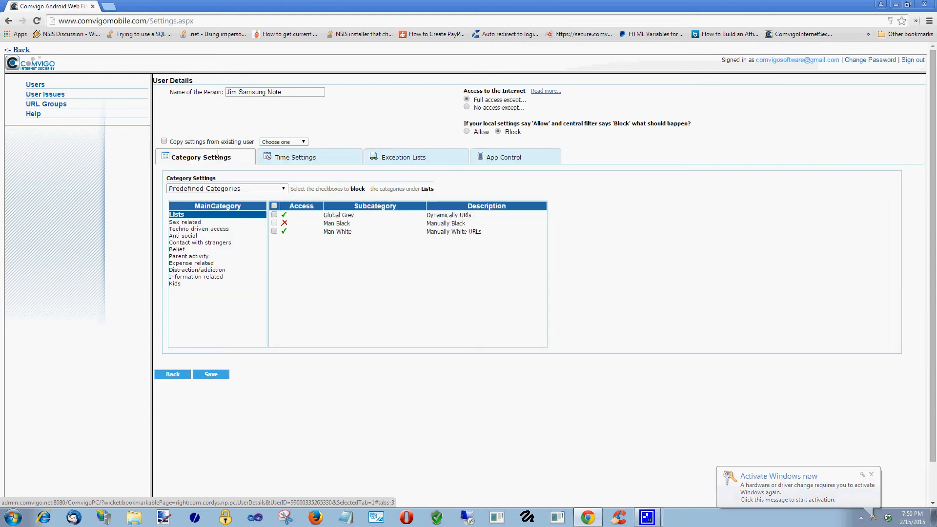
- Check the category sets, then expand the Sex related through Belief subcategories
{"action": "left_click", "coordinate": [250, 188]}
{"action": "left_click", "coordinate": [277, 188]}
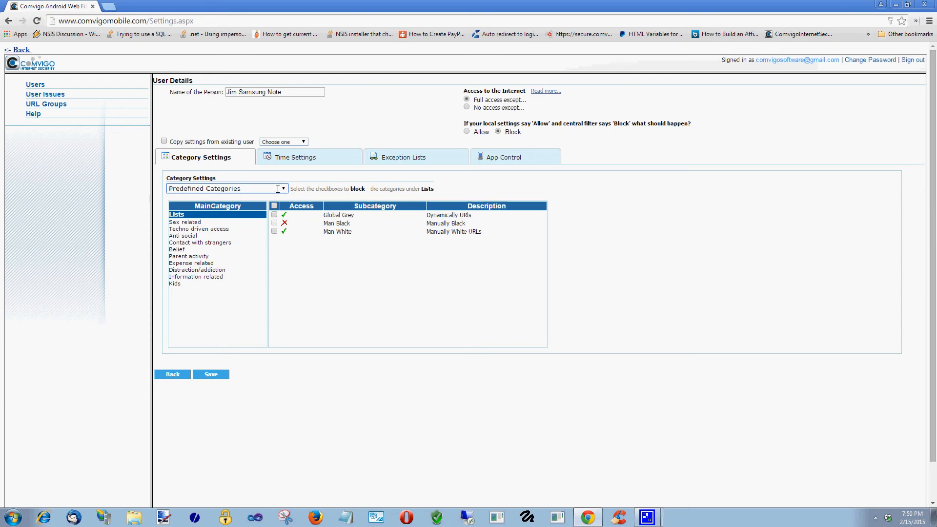
{"action": "left_click", "coordinate": [194, 221]}
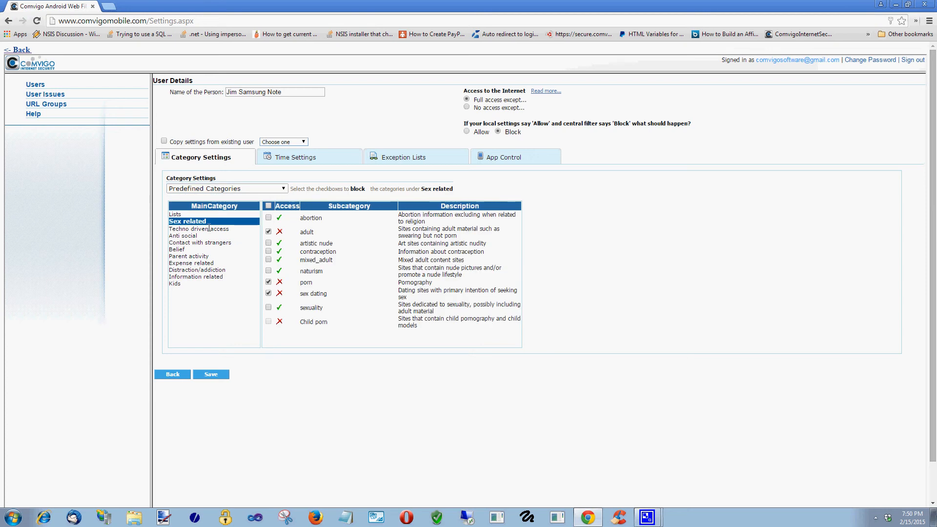
{"action": "left_click", "coordinate": [208, 229]}
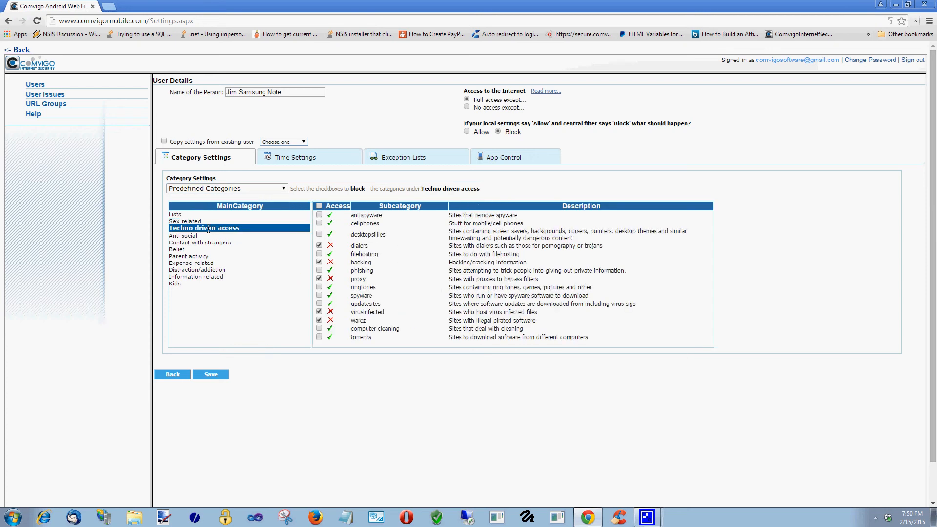
{"action": "left_click", "coordinate": [199, 237]}
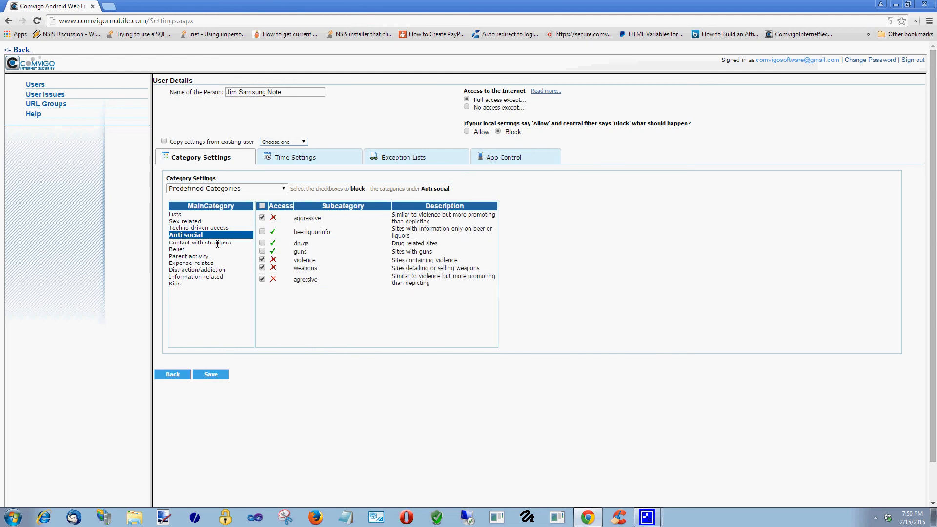
{"action": "left_click", "coordinate": [218, 243]}
{"action": "left_click", "coordinate": [205, 249]}
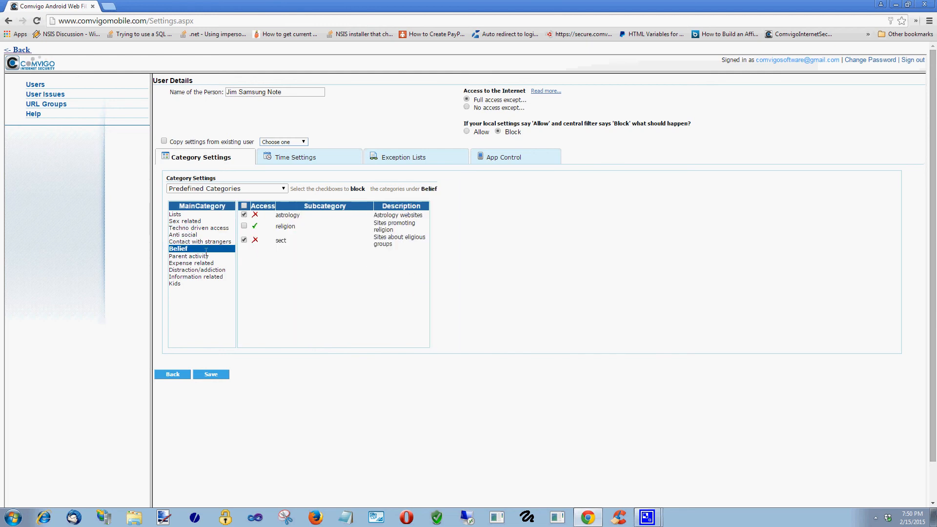
- Expand Parent activity through Kids and Lists, ending on the Sex related subcategories
{"action": "left_click", "coordinate": [200, 256]}
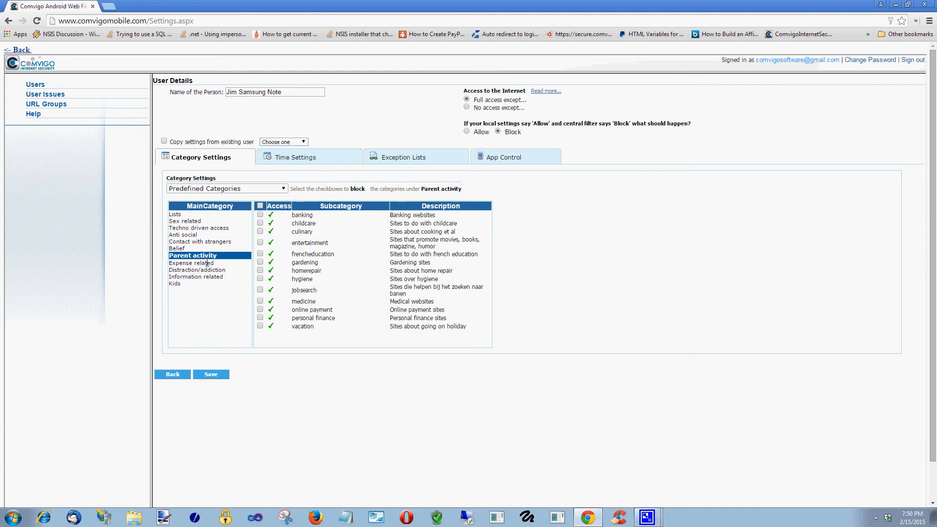
{"action": "left_click", "coordinate": [207, 263]}
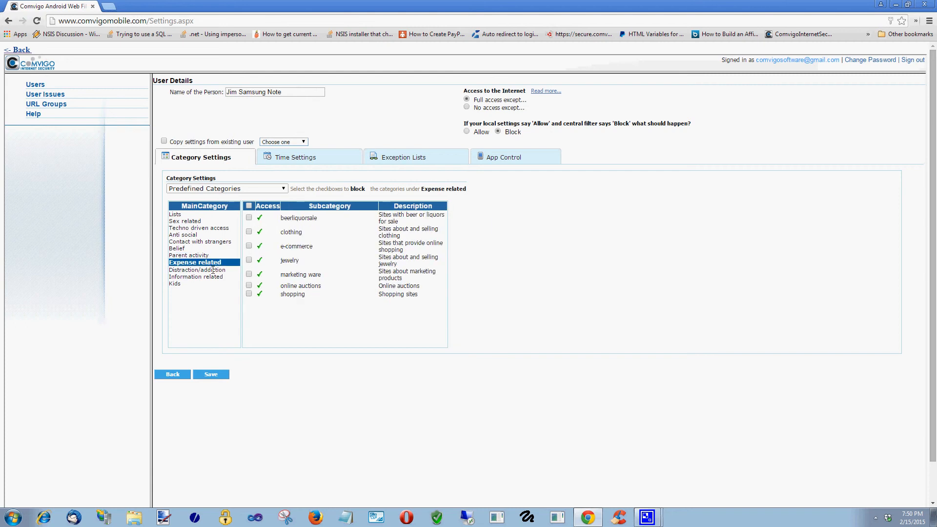
{"action": "left_click", "coordinate": [213, 269]}
{"action": "left_click", "coordinate": [213, 276]}
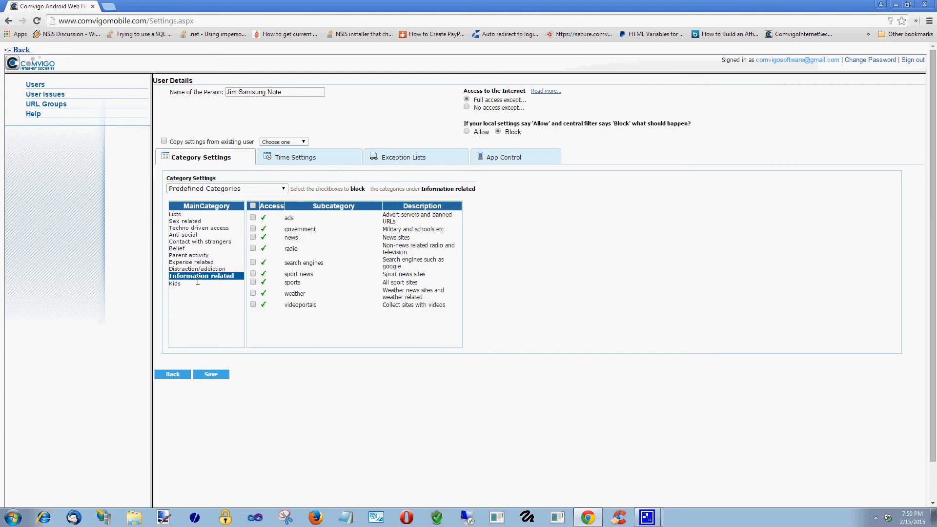
{"action": "left_click", "coordinate": [198, 283]}
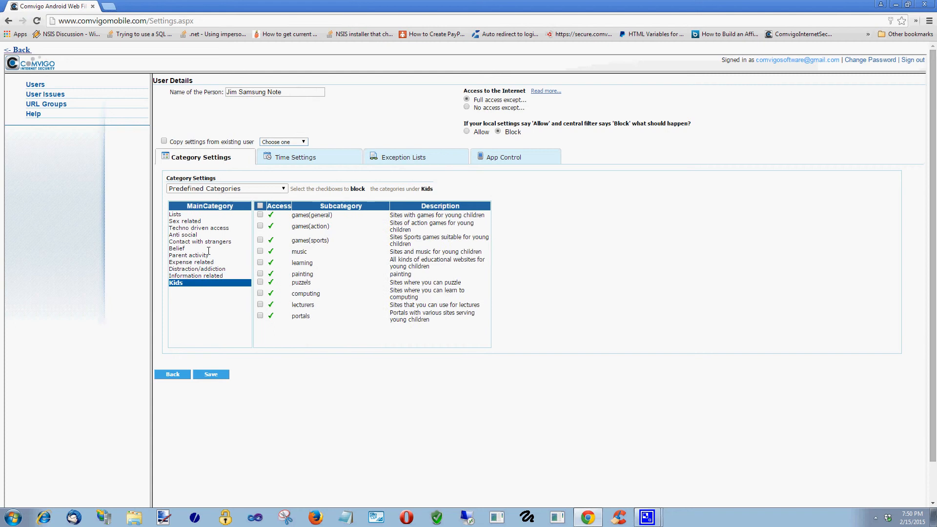
{"action": "left_click", "coordinate": [191, 214]}
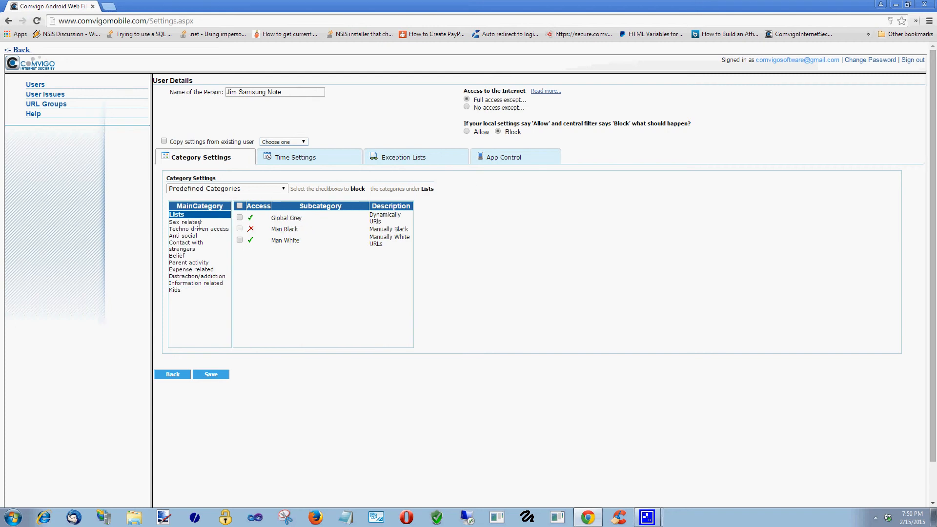
{"action": "left_click", "coordinate": [199, 223]}
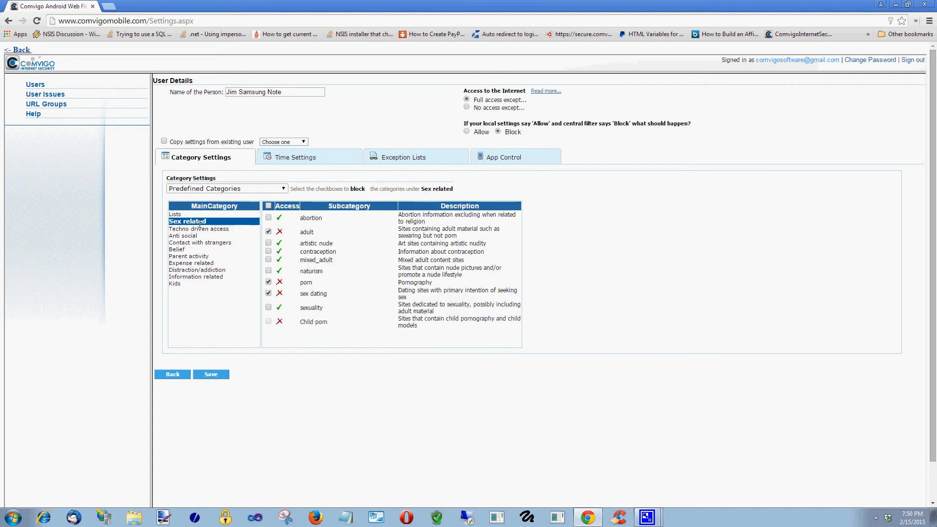
- Block abortion, artistic nude, contraception, mixed_adult, naturism and sexuality, save, and recheck Sex related
{"action": "left_click", "coordinate": [269, 218]}
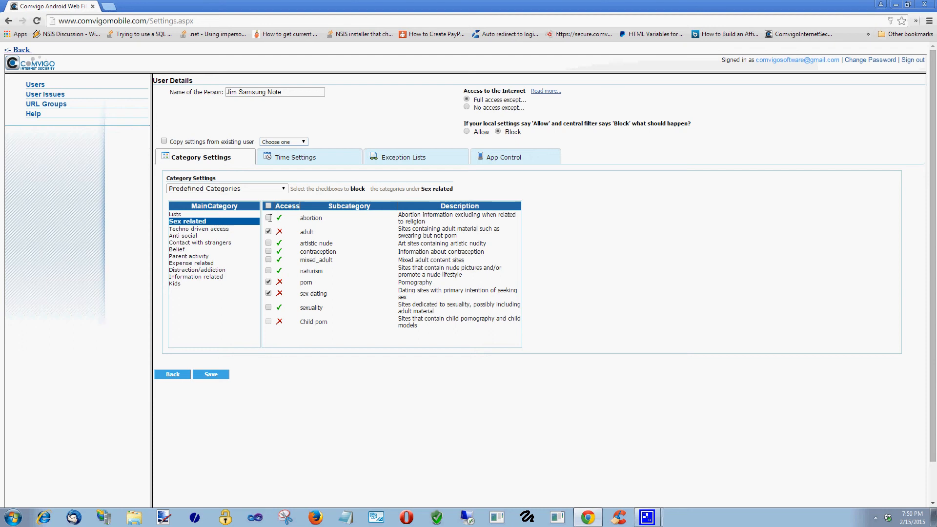
{"action": "left_click", "coordinate": [269, 243]}
{"action": "left_click", "coordinate": [269, 252]}
{"action": "left_click", "coordinate": [269, 259]}
{"action": "left_click", "coordinate": [268, 271]}
{"action": "left_click", "coordinate": [269, 308]}
{"action": "left_click", "coordinate": [219, 374]}
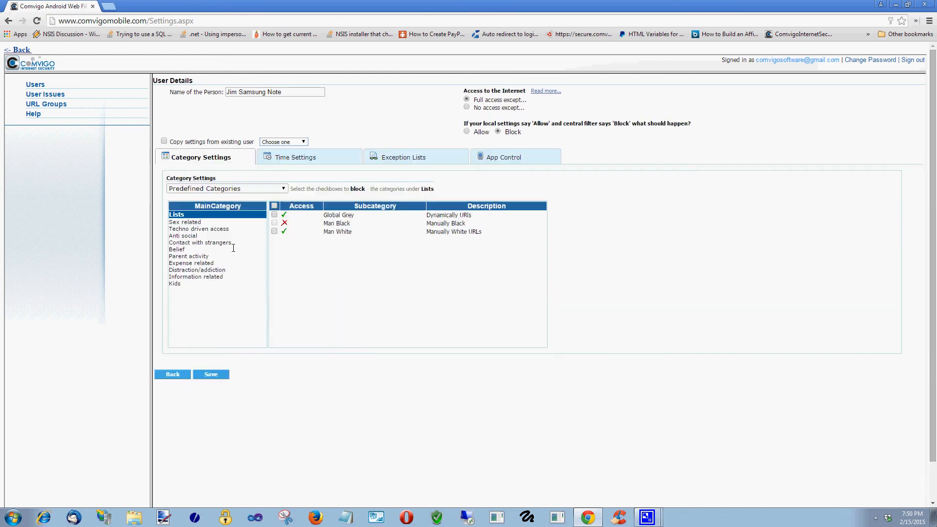
{"action": "left_click", "coordinate": [194, 222]}
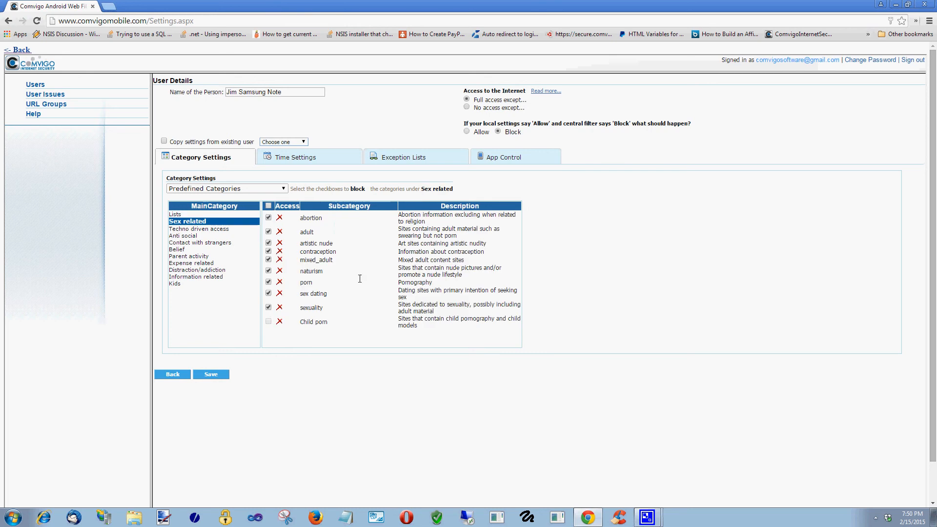
{"action": "left_click", "coordinate": [324, 159]}
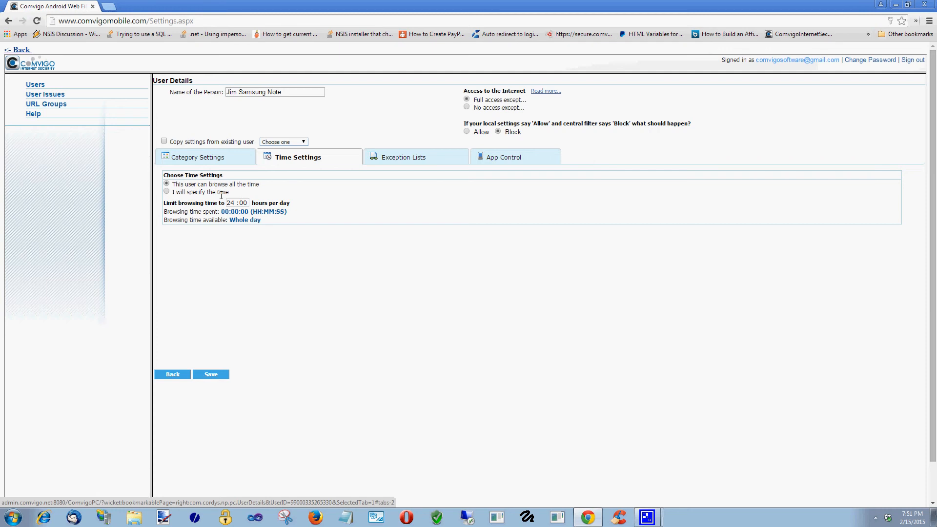
- Switch to a self-specified schedule and deny access Sunday 0:00–2:00
{"action": "left_click", "coordinate": [166, 191]}
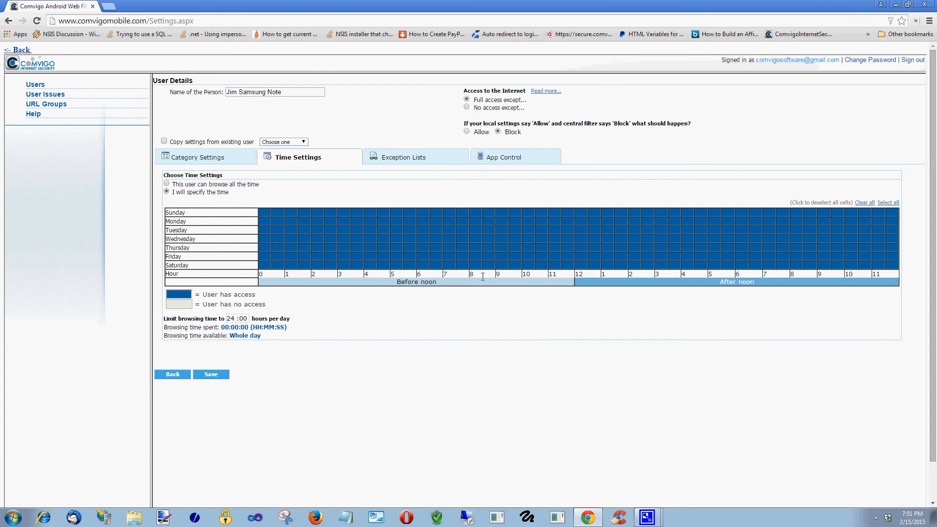
{"action": "left_click", "coordinate": [266, 213]}
{"action": "left_click", "coordinate": [282, 213]}
{"action": "left_click", "coordinate": [296, 212]}
{"action": "left_click", "coordinate": [308, 214]}
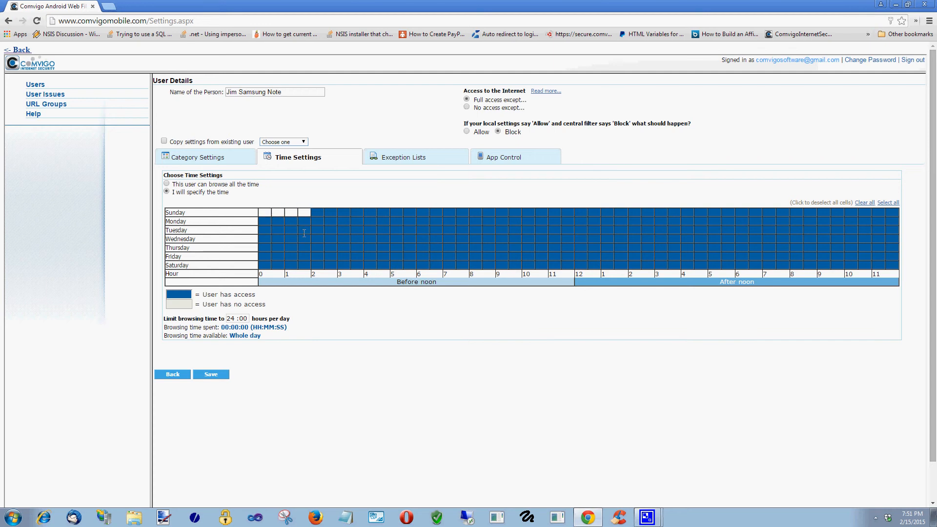
- Deny access Tuesday through Friday from 1:30 to 3:30 in the schedule grid
{"action": "left_click", "coordinate": [304, 231]}
{"action": "left_click", "coordinate": [304, 240]}
{"action": "left_click", "coordinate": [304, 248]}
{"action": "left_click", "coordinate": [304, 256]}
{"action": "left_click", "coordinate": [317, 257]}
{"action": "left_click", "coordinate": [317, 248]}
{"action": "left_click", "coordinate": [317, 239]}
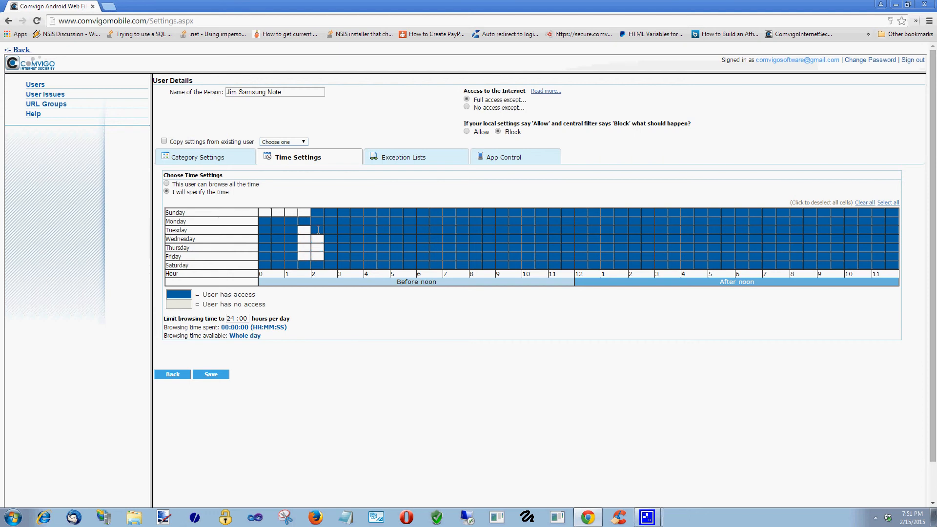
{"action": "left_click", "coordinate": [317, 230]}
{"action": "left_click", "coordinate": [330, 230]}
{"action": "left_click", "coordinate": [331, 239]}
{"action": "left_click", "coordinate": [330, 247]}
{"action": "left_click", "coordinate": [330, 256]}
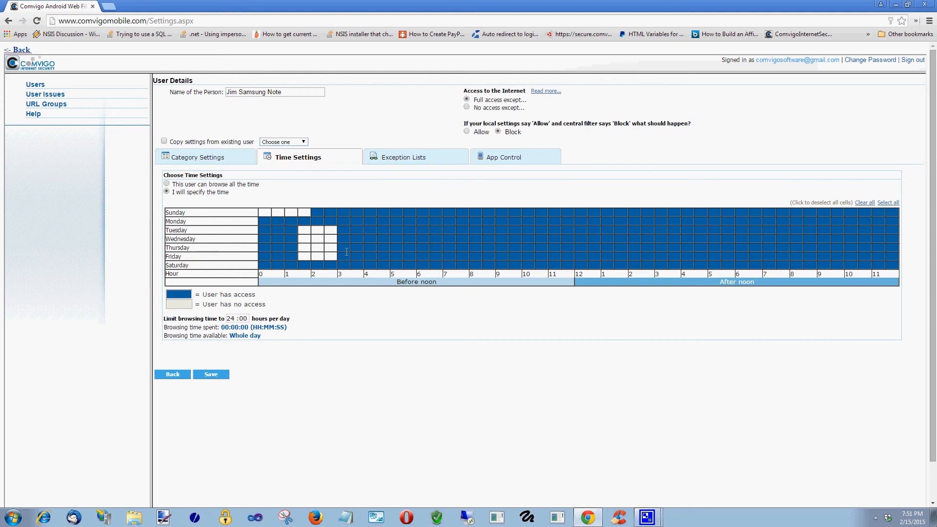
{"action": "left_click", "coordinate": [344, 256]}
{"action": "left_click", "coordinate": [344, 247]}
{"action": "left_click", "coordinate": [343, 238]}
{"action": "left_click", "coordinate": [344, 229]}
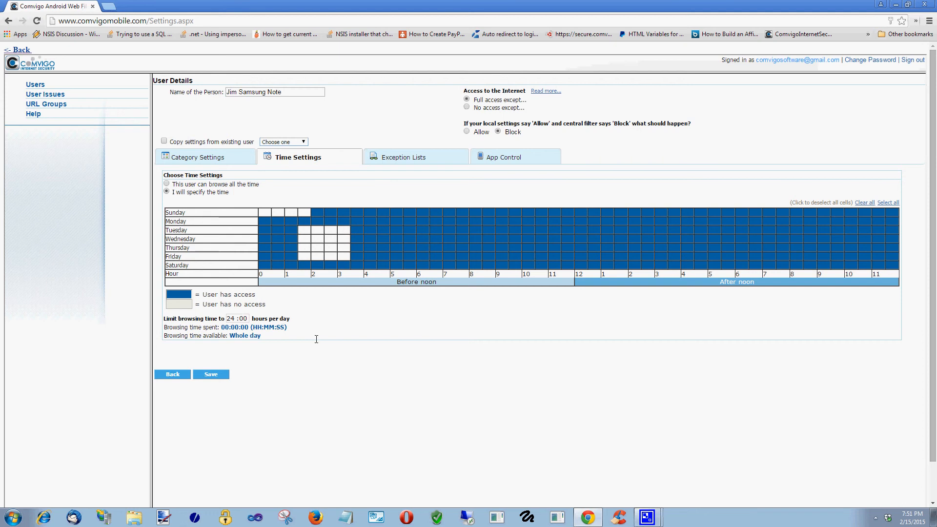
- Change the daily browsing limit from 24 to 4 hours, save, and confirm it reads 04:00
{"action": "left_click_drag", "start_coordinate": [235, 319], "coordinate": [224, 322]}
{"action": "type", "text": "1"}
{"action": "left_click", "coordinate": [220, 375]}
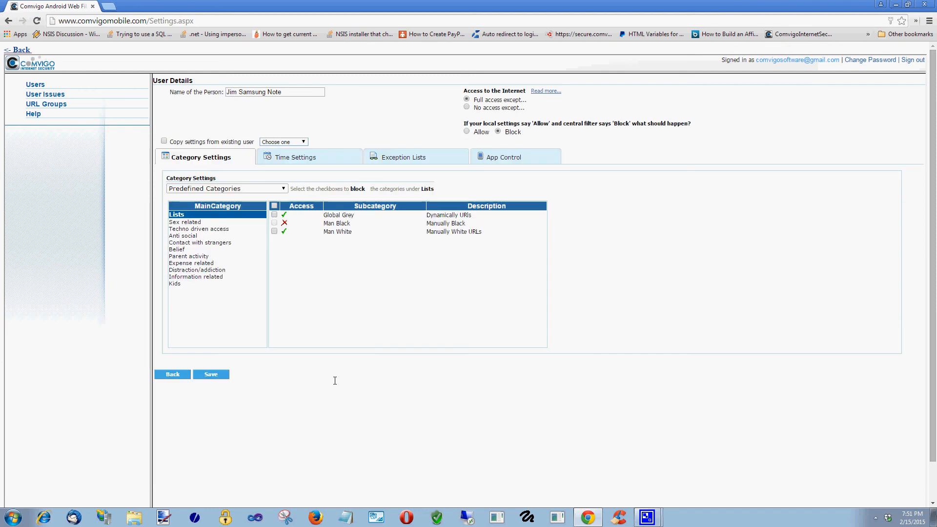
{"action": "left_click", "coordinate": [335, 158]}
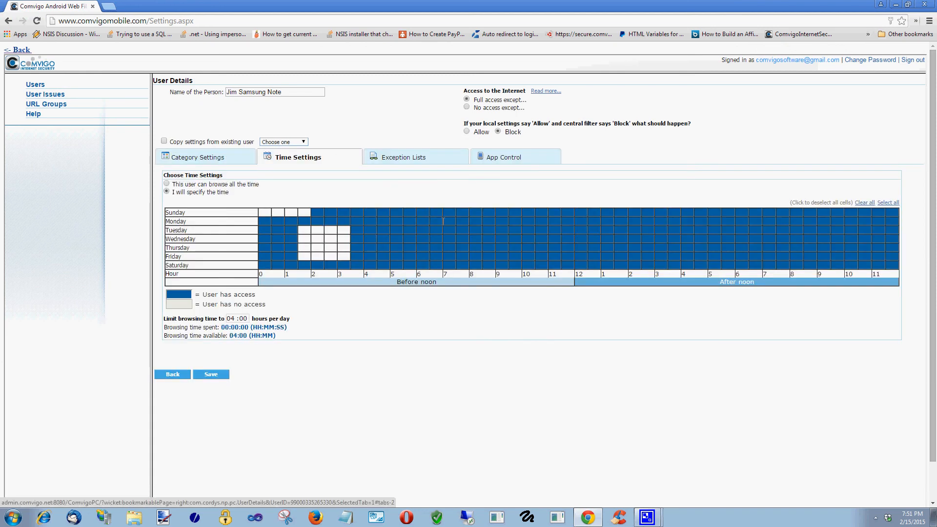
{"action": "left_click", "coordinate": [411, 158]}
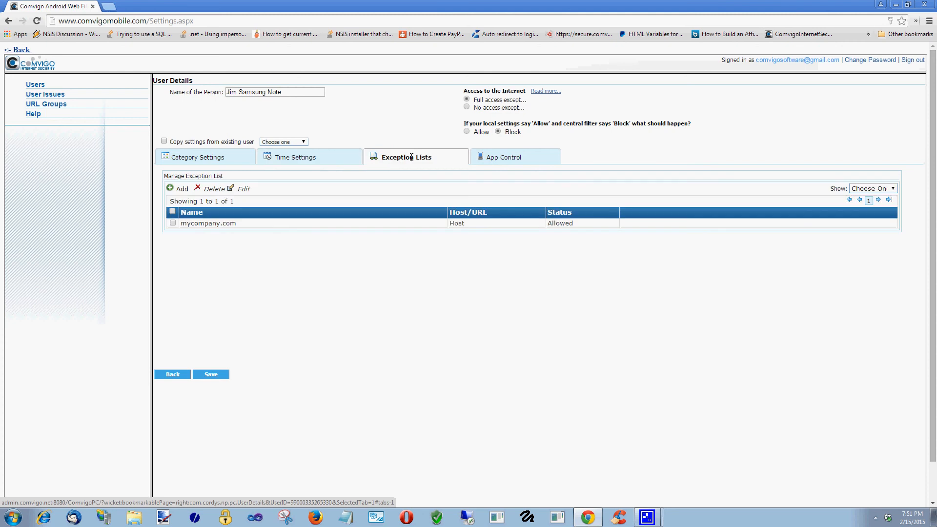
{"action": "left_click", "coordinate": [185, 190]}
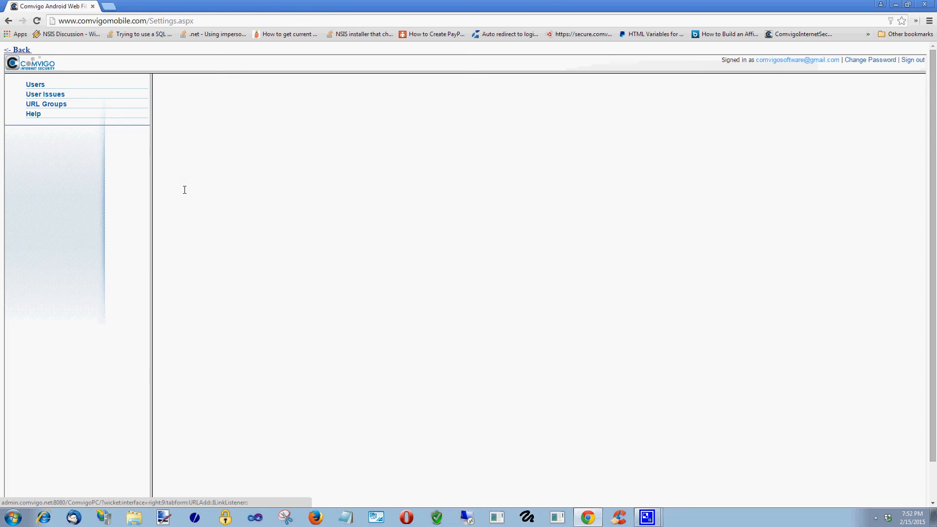
{"action": "left_click", "coordinate": [234, 94]}
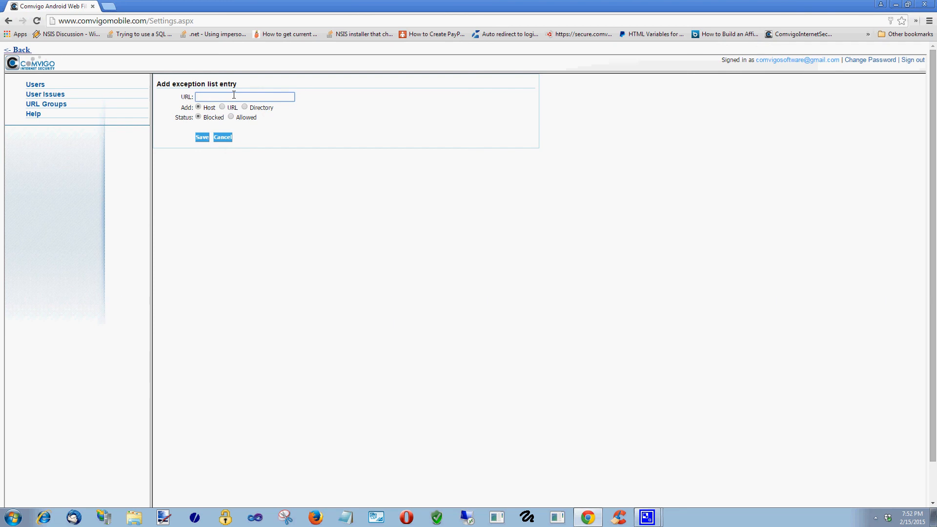
{"action": "type", "text": "comvigo.com"}
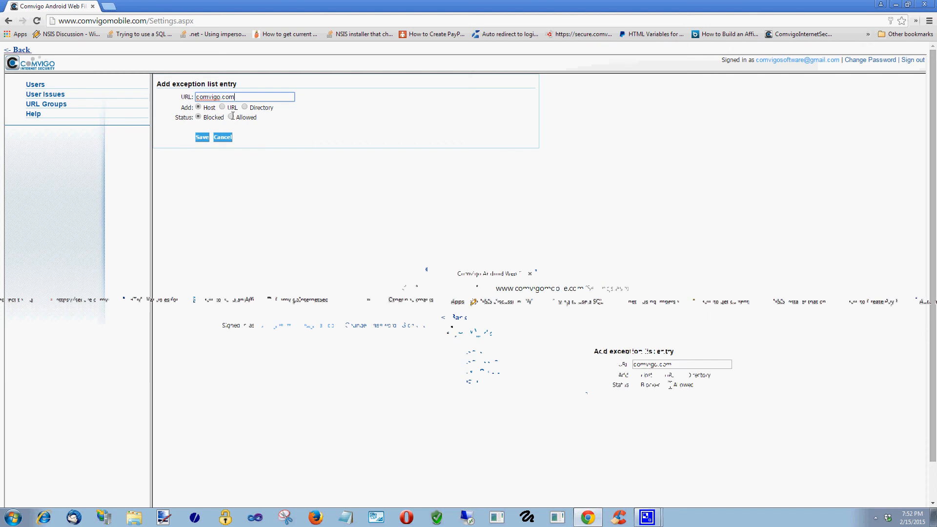
{"action": "left_click", "coordinate": [265, 127]}
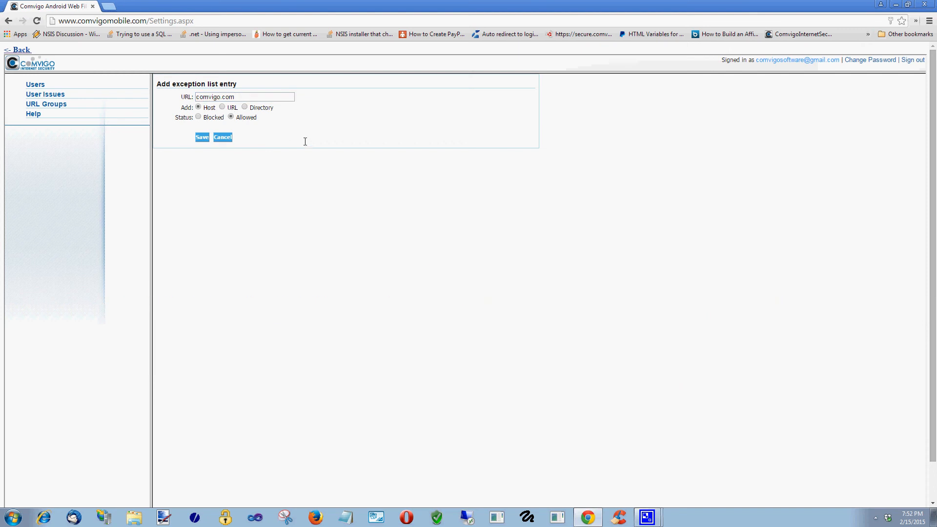
{"action": "left_click", "coordinate": [206, 137]}
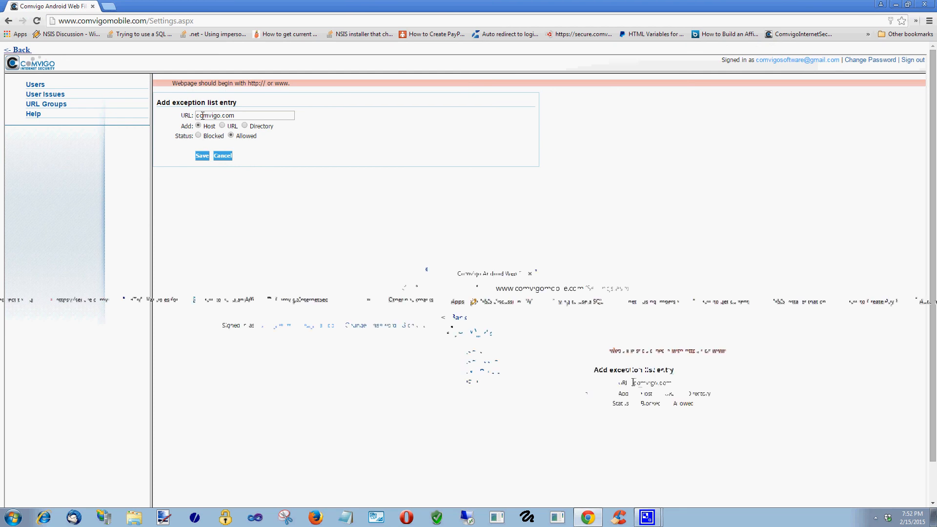
{"action": "type", "text": "www."}
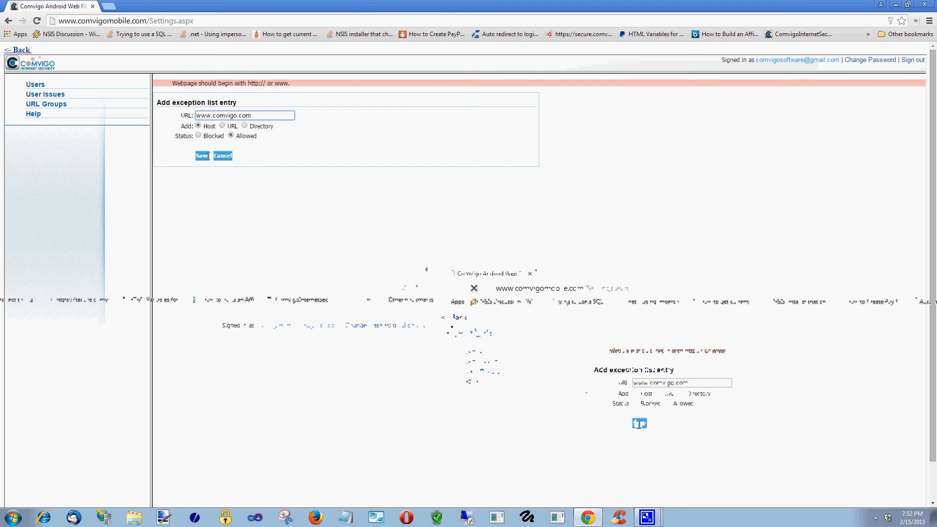
{"action": "left_click", "coordinate": [201, 156]}
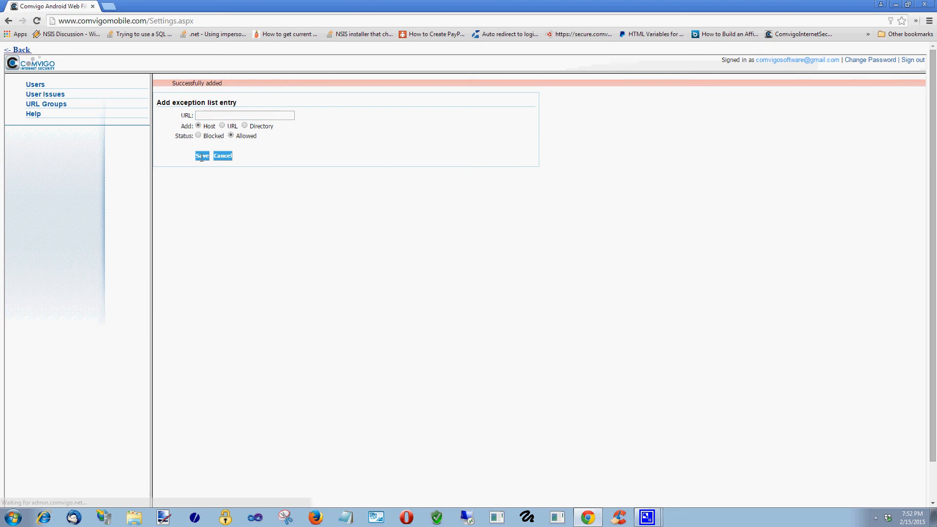
{"action": "left_click", "coordinate": [223, 115]}
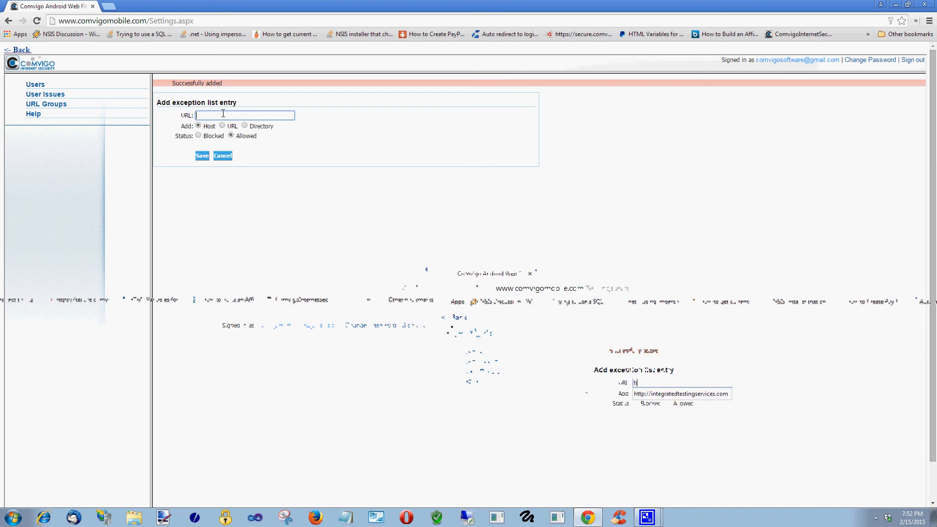
{"action": "type", "text": "ht"}
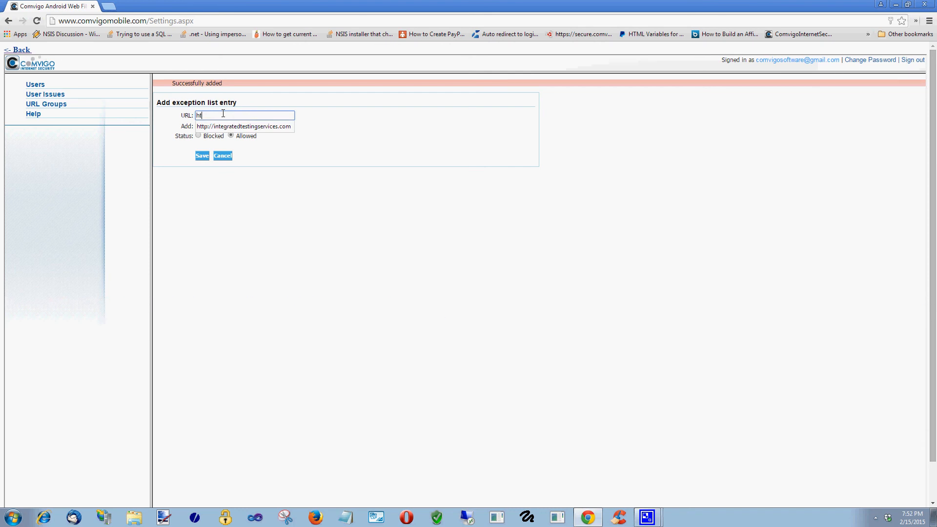
{"action": "type", "text": "tp://comvigo.com"}
{"action": "left_click", "coordinate": [201, 156]}
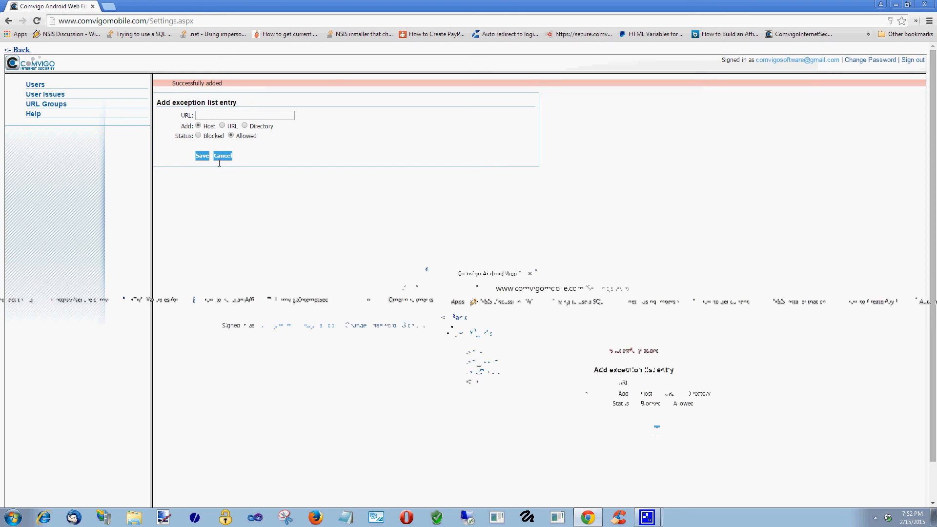
{"action": "left_click", "coordinate": [39, 84]}
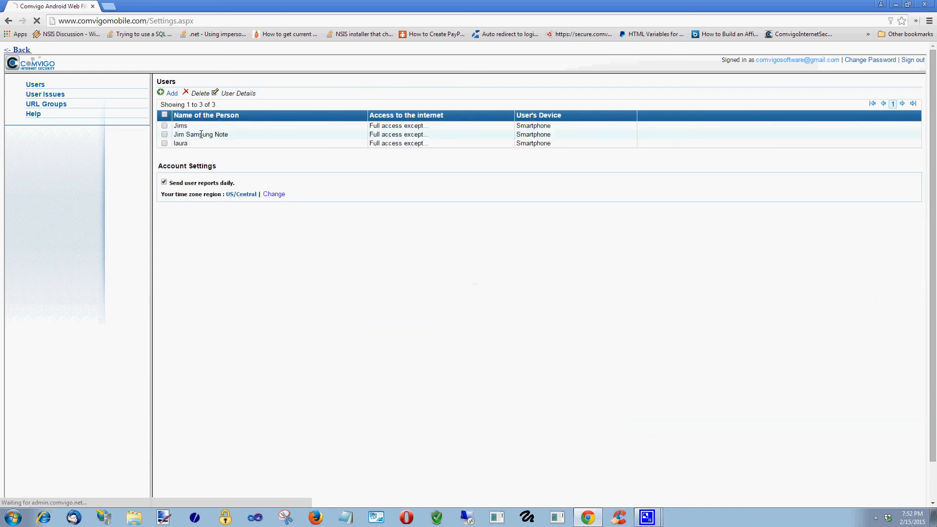
- Reopen the Samsung Note user and confirm comvigo.com appears in Exception Lists
{"action": "double_click", "coordinate": [200, 134]}
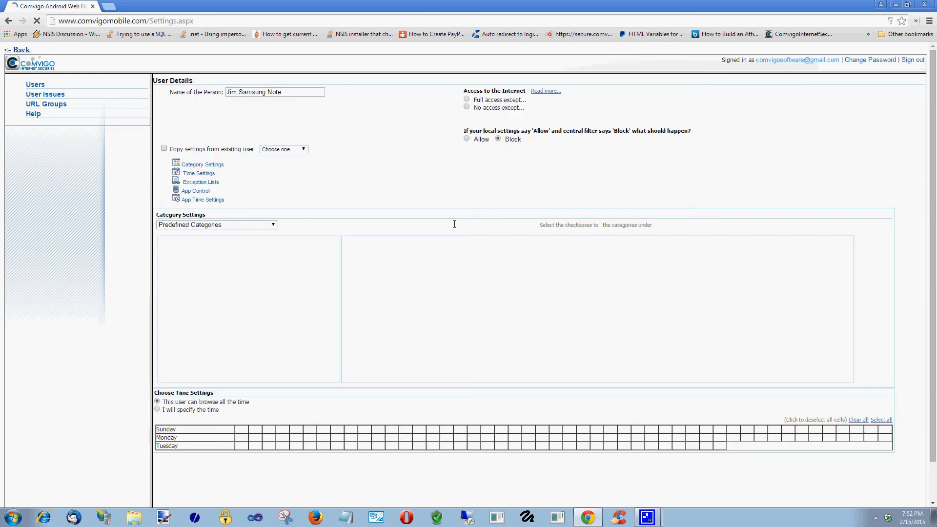
{"action": "left_click", "coordinate": [394, 158]}
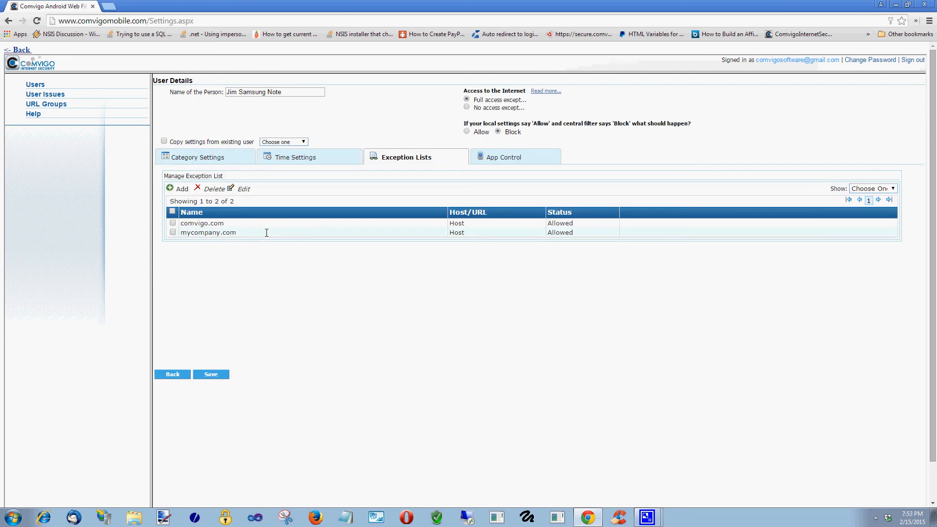
{"action": "left_click", "coordinate": [209, 223]}
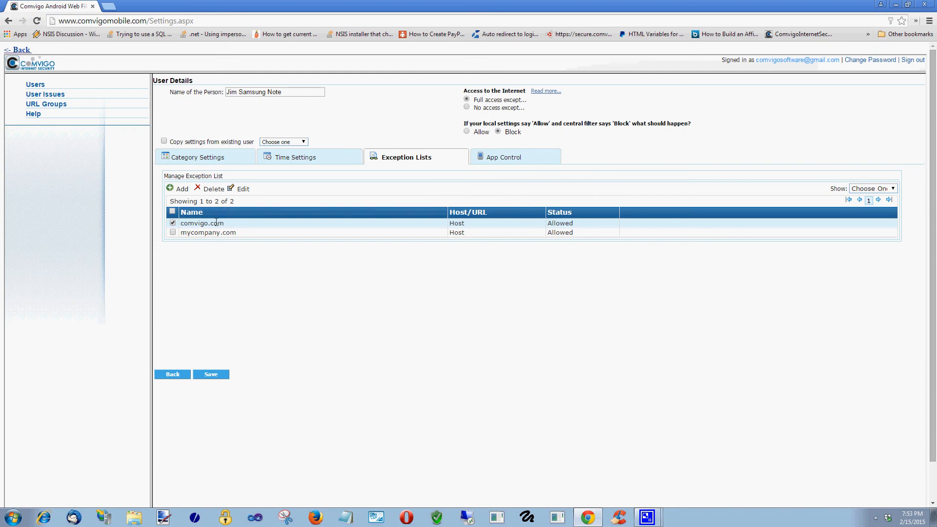
{"action": "left_click", "coordinate": [630, 224]}
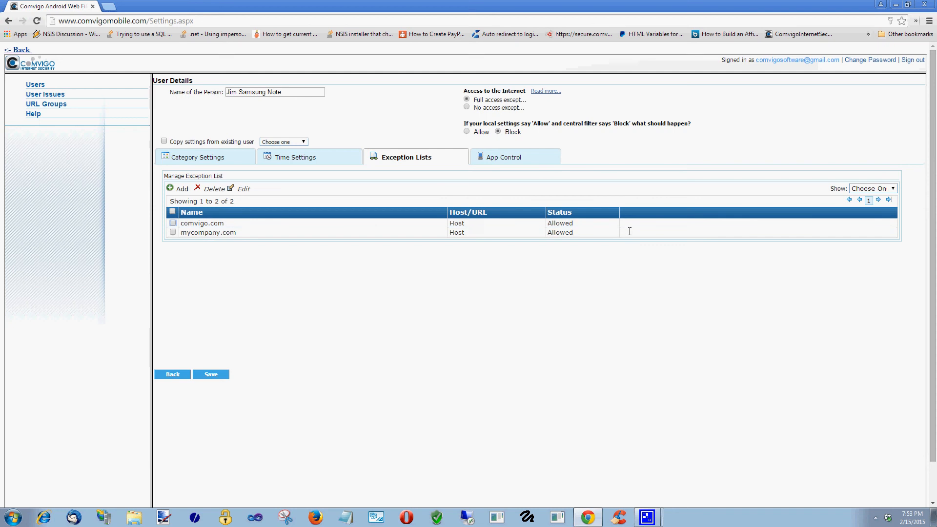
{"action": "left_click", "coordinate": [521, 157]}
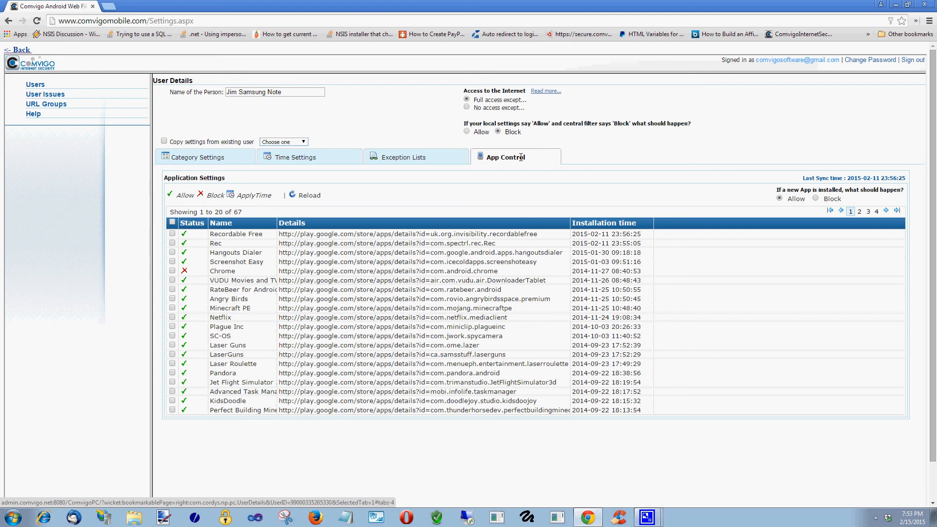
- Page to the last page of installed apps (61–67) and tick Sprint Fun & Games
{"action": "scroll", "coordinate": [536, 294], "scroll_direction": "down", "scroll_amount": 2}
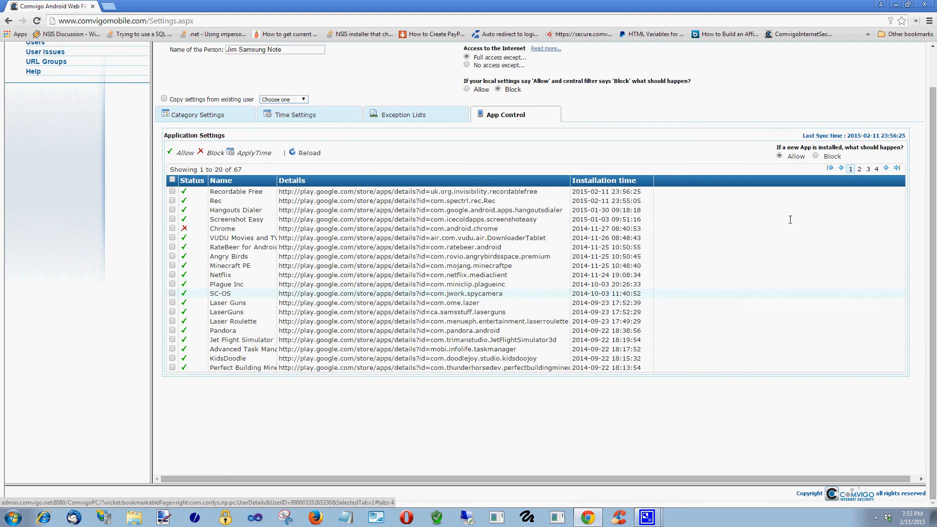
{"action": "left_click", "coordinate": [859, 169]}
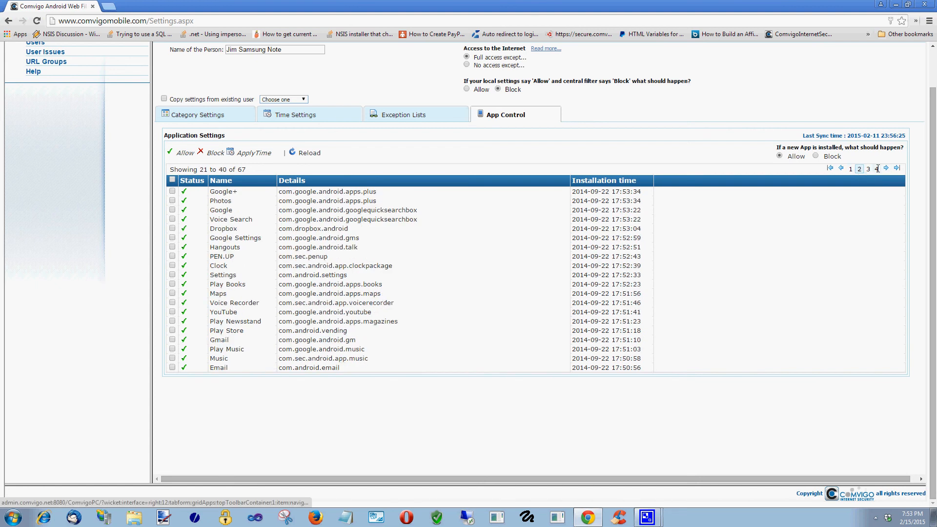
{"action": "left_click", "coordinate": [877, 169]}
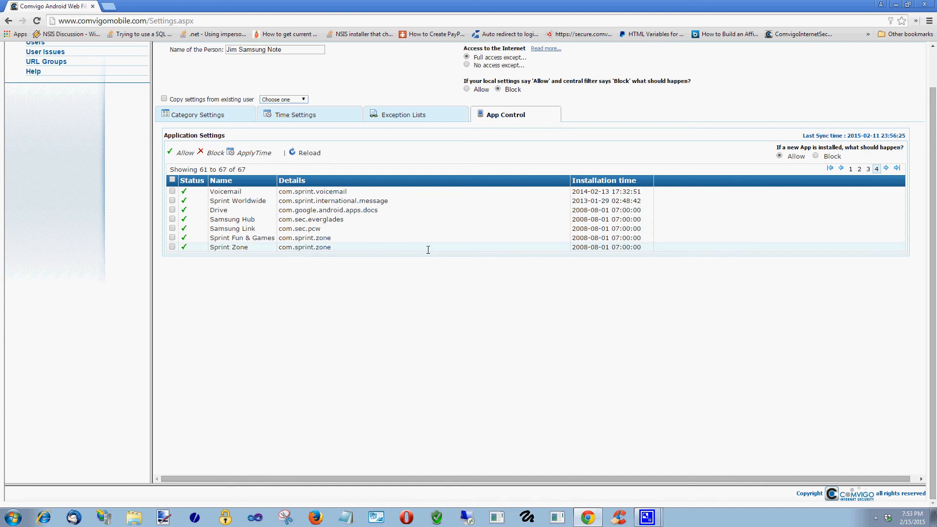
{"action": "left_click", "coordinate": [184, 237]}
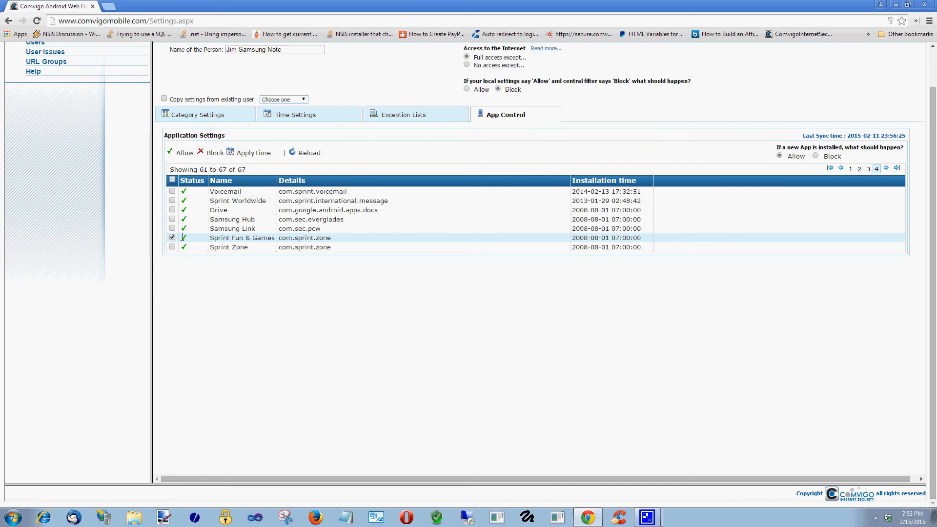
- Block Sprint Fun & Games, which also blocks Sprint Zone, then set Sprint Zone back to allowed
{"action": "left_click", "coordinate": [213, 153]}
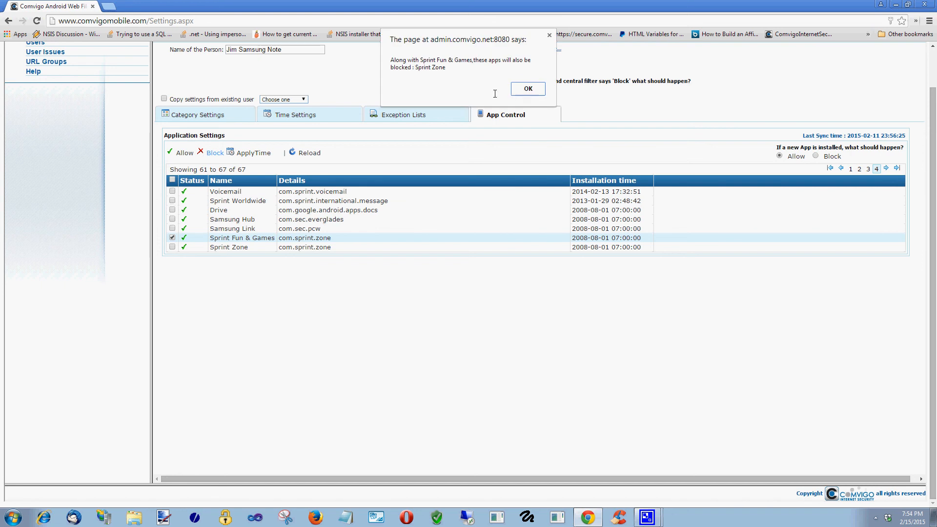
{"action": "left_click", "coordinate": [519, 90]}
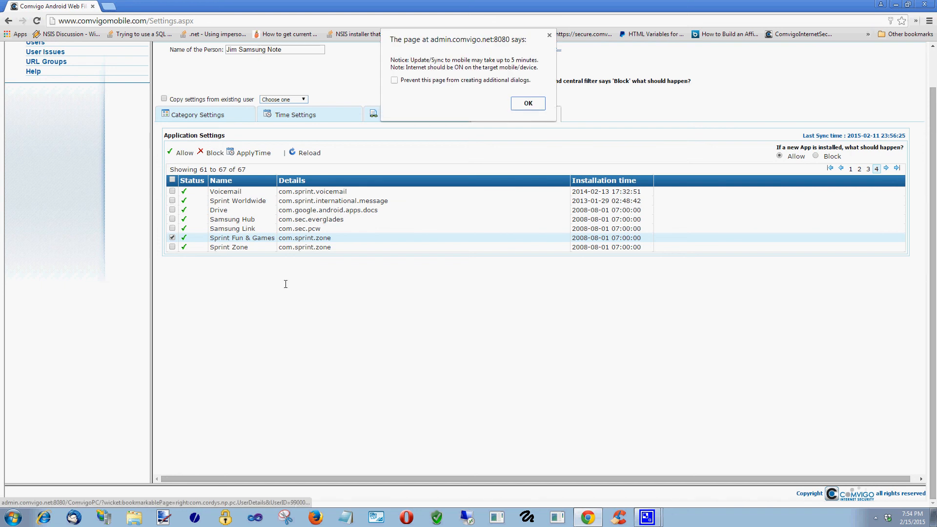
{"action": "left_click", "coordinate": [519, 104]}
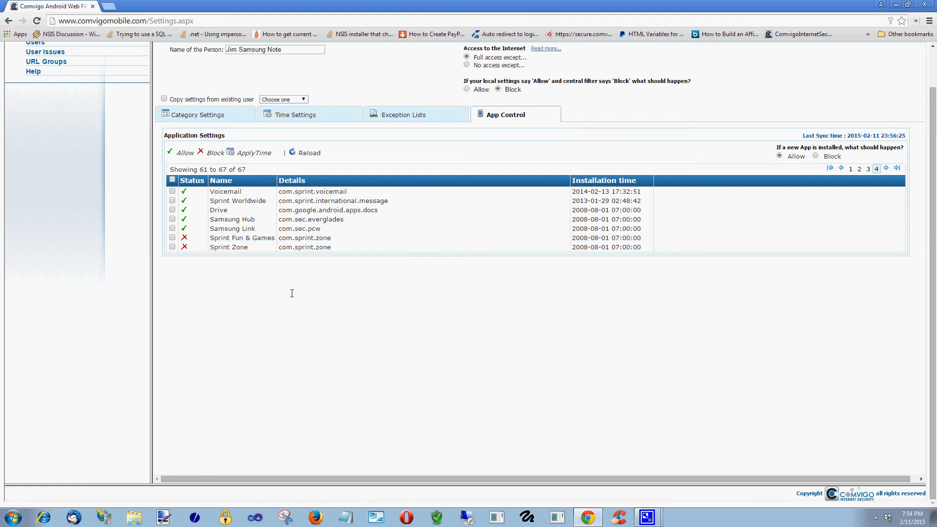
{"action": "left_click", "coordinate": [173, 247]}
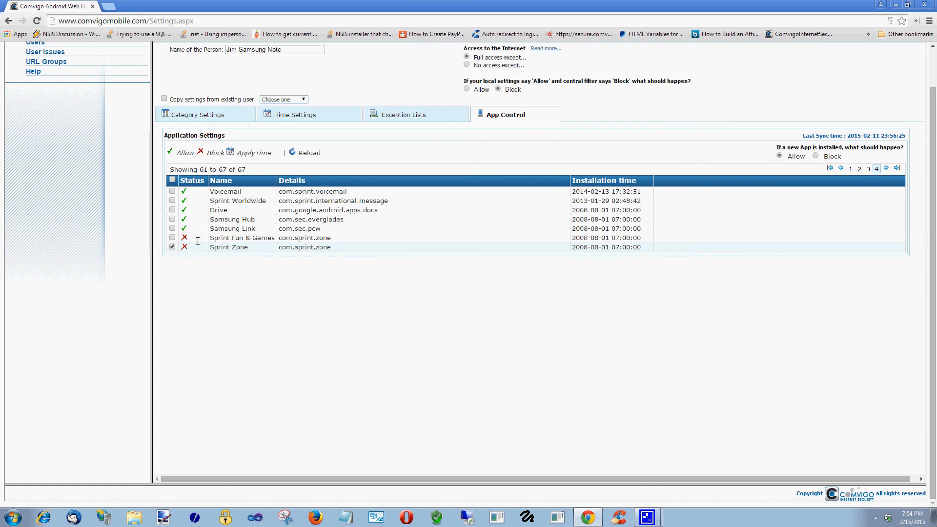
{"action": "left_click", "coordinate": [186, 153]}
{"action": "left_click", "coordinate": [528, 90]}
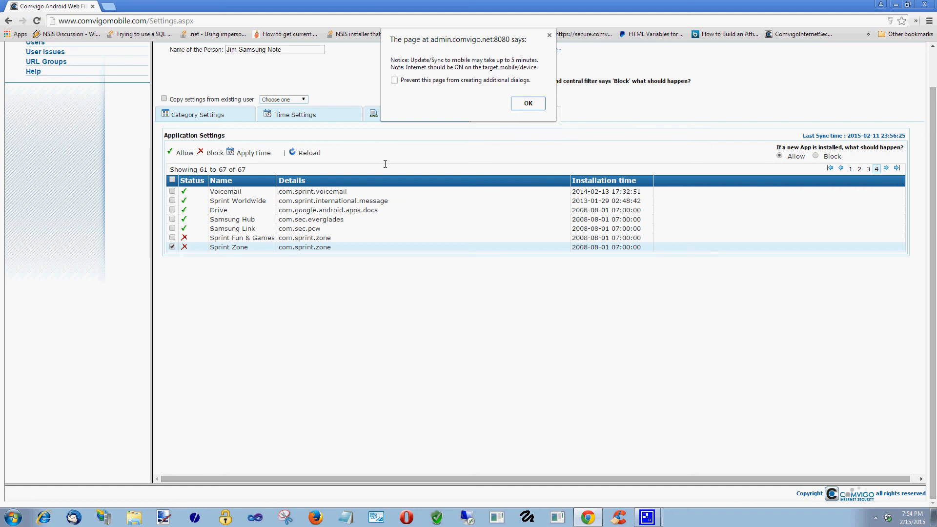
{"action": "left_click", "coordinate": [537, 103]}
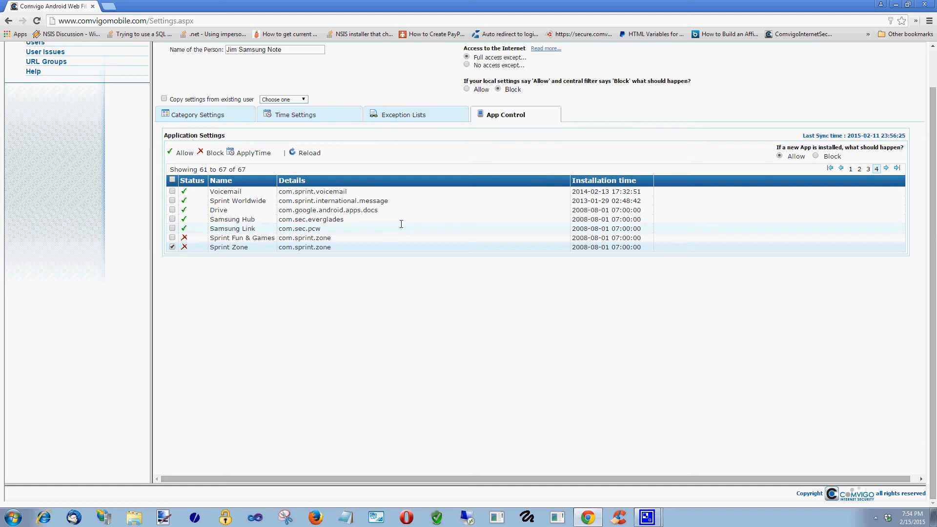
- Block Sprint Fun & Games again, accepting that Sprint Zone is blocked along with it
{"action": "left_click", "coordinate": [173, 238]}
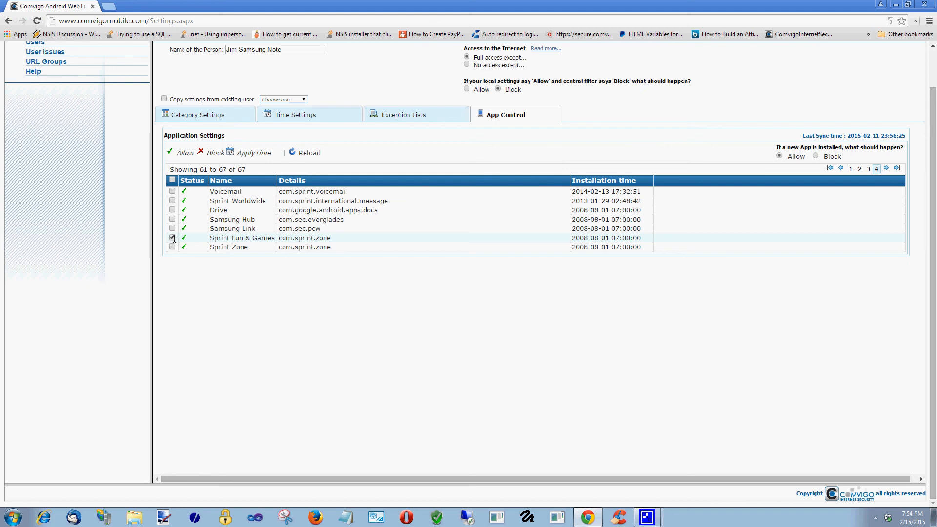
{"action": "left_click", "coordinate": [216, 153]}
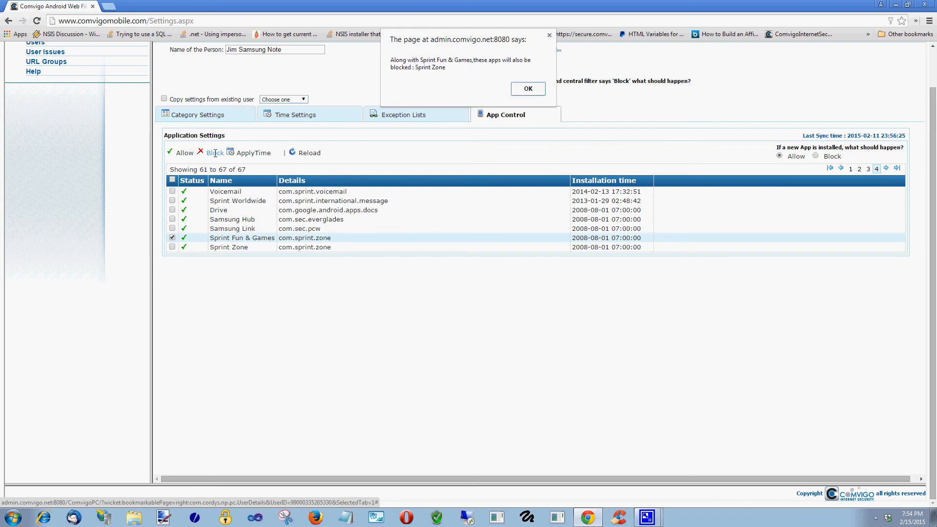
{"action": "left_click", "coordinate": [535, 92]}
{"action": "left_click", "coordinate": [531, 103]}
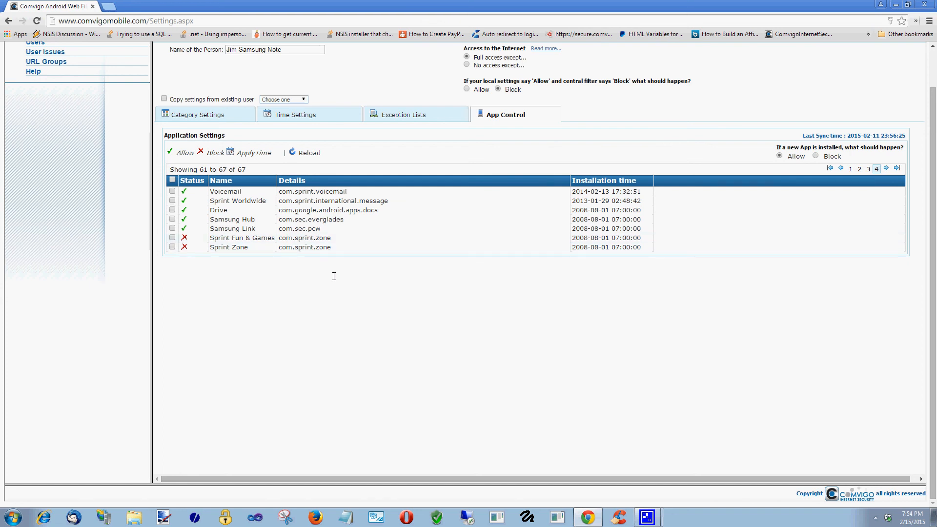
- Block the Video app (com.samsung.everglades.video) on page 3 of the installed apps
{"action": "left_click", "coordinate": [868, 169]}
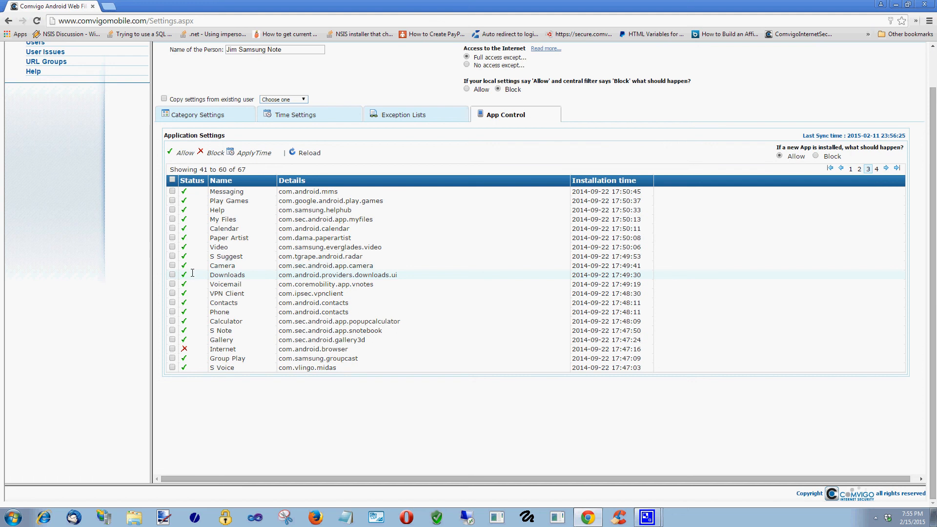
{"action": "left_click", "coordinate": [172, 247]}
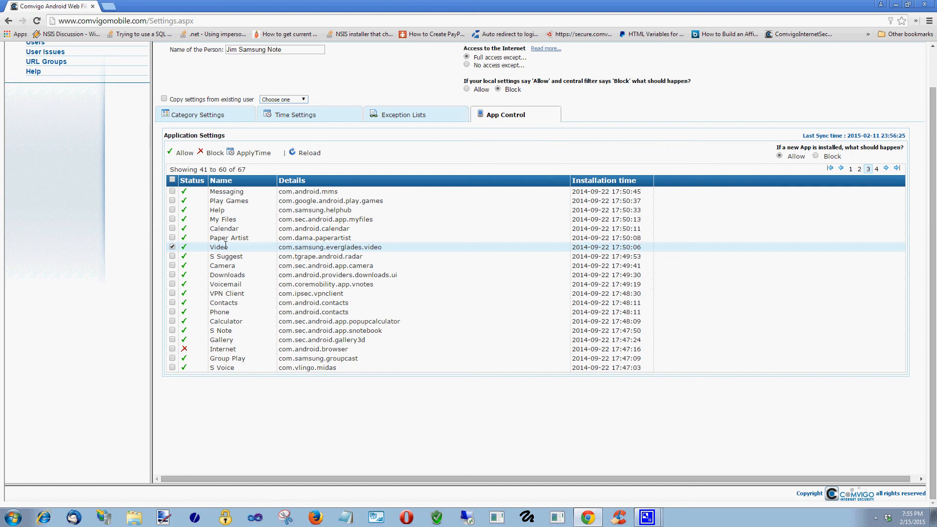
{"action": "scroll", "coordinate": [395, 79], "scroll_direction": "up", "scroll_amount": 1}
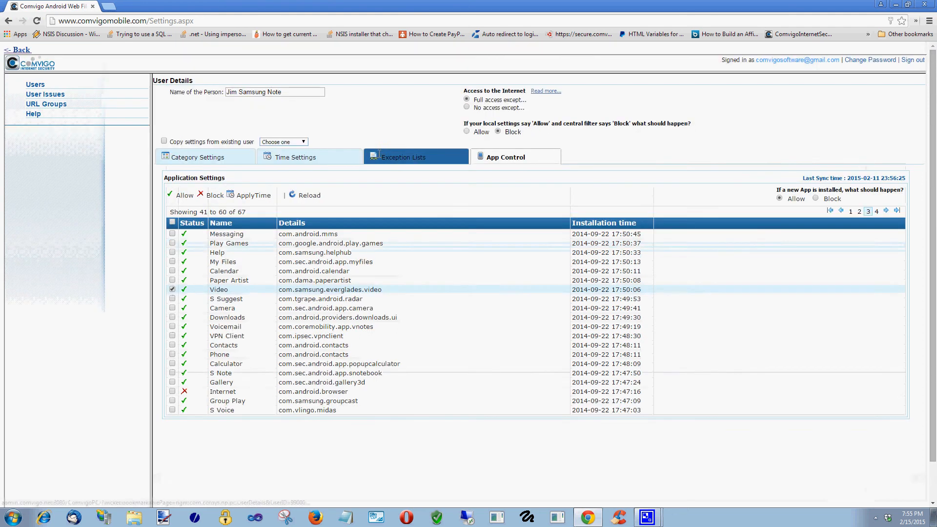
{"action": "left_click", "coordinate": [210, 195]}
{"action": "left_click", "coordinate": [534, 91]}
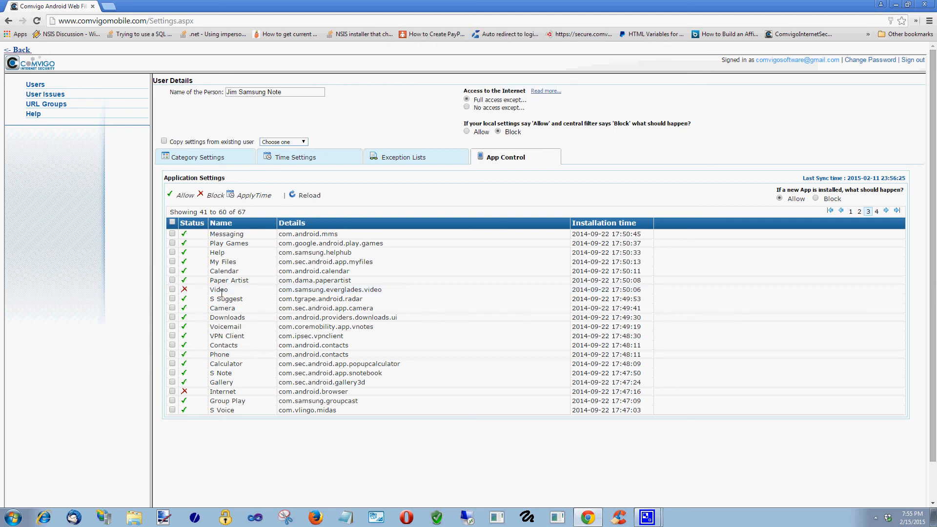
{"action": "scroll", "coordinate": [462, 285], "scroll_direction": "down", "scroll_amount": 1}
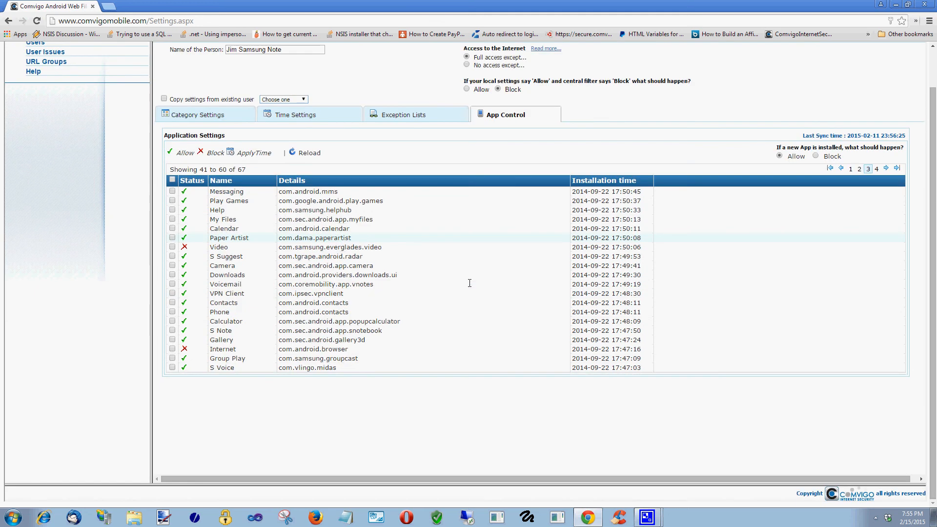
{"action": "scroll", "coordinate": [470, 283], "scroll_direction": "up", "scroll_amount": 1}
{"action": "scroll", "coordinate": [458, 324], "scroll_direction": "down", "scroll_amount": 1}
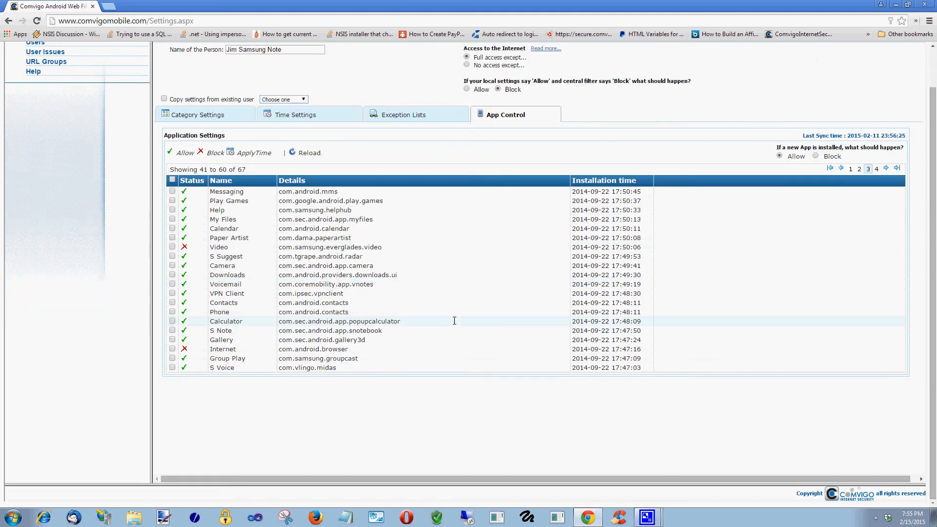
{"action": "scroll", "coordinate": [454, 318], "scroll_direction": "up", "scroll_amount": 1}
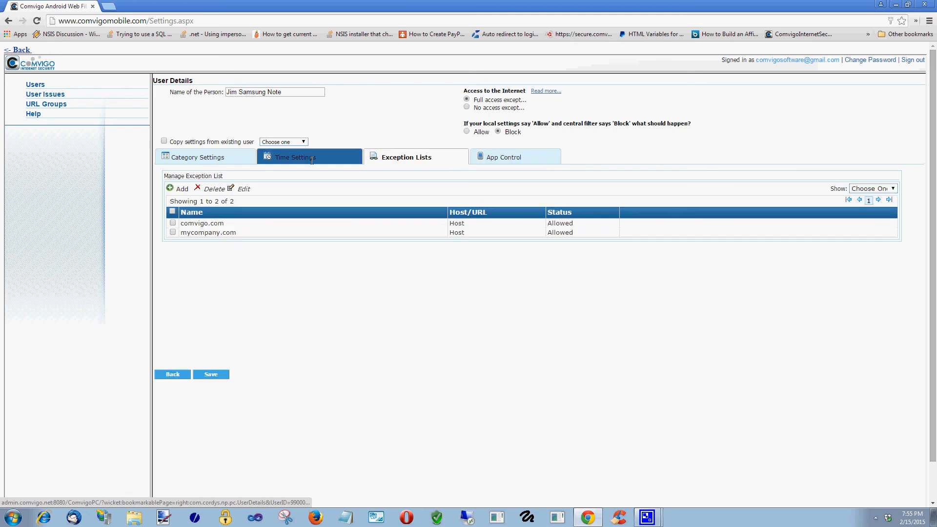
- Check the Time, Category, Exception List and App Control tabs, then go back to Users
{"action": "left_click", "coordinate": [318, 157]}
{"action": "left_click", "coordinate": [224, 158]}
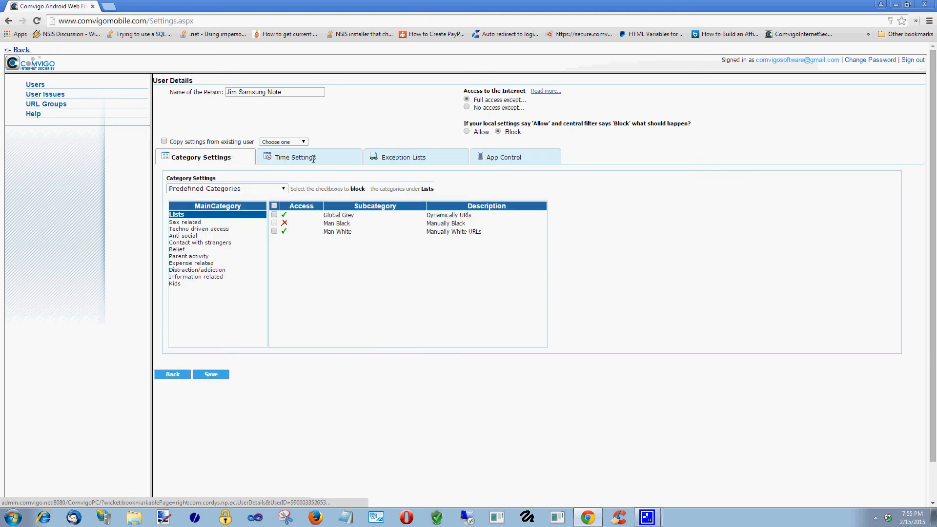
{"action": "left_click", "coordinate": [403, 158]}
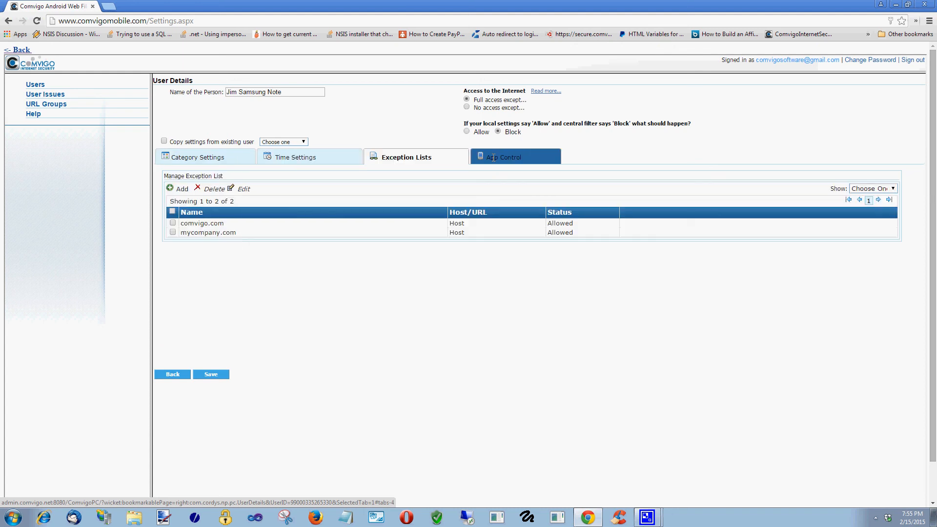
{"action": "left_click", "coordinate": [493, 157]}
{"action": "left_click", "coordinate": [35, 86]}
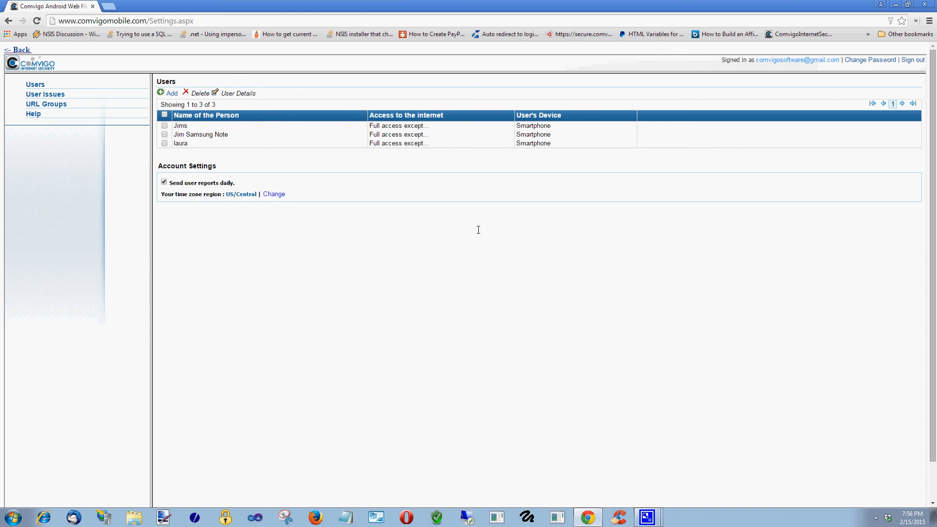
- Sign out, return to the filter's welcome page, and restore the screen recorder window
{"action": "left_click", "coordinate": [908, 61]}
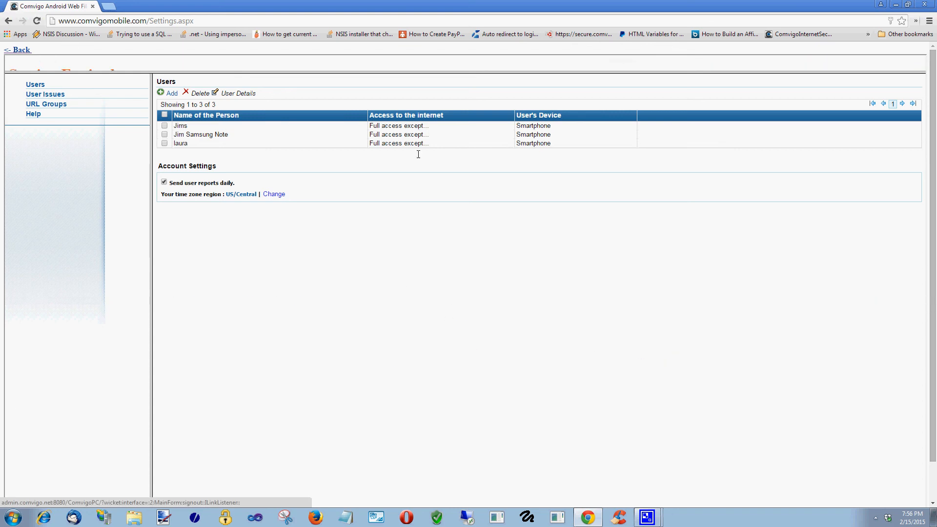
{"action": "left_click", "coordinate": [24, 50]}
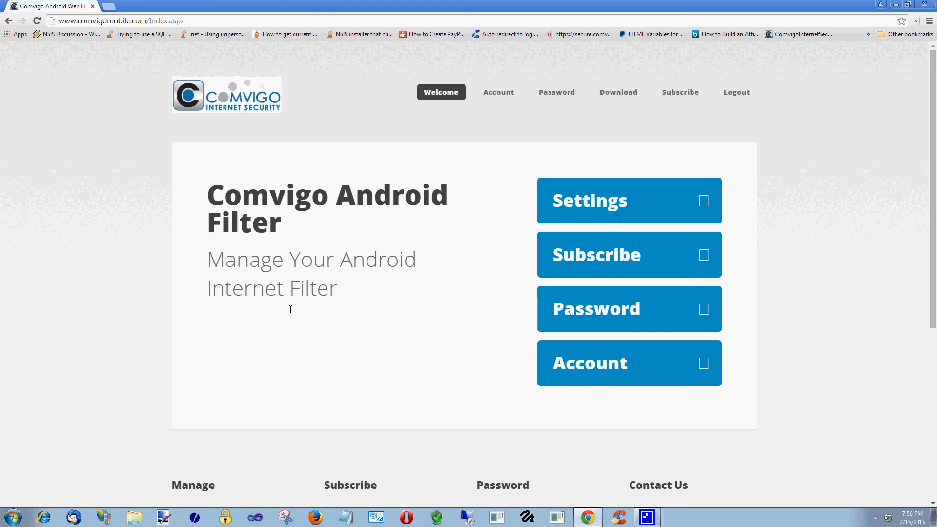
{"action": "scroll", "coordinate": [406, 347], "scroll_direction": "down", "scroll_amount": 3}
{"action": "scroll", "coordinate": [406, 347], "scroll_direction": "up", "scroll_amount": 3}
{"action": "mouse_move", "coordinate": [647, 516]}
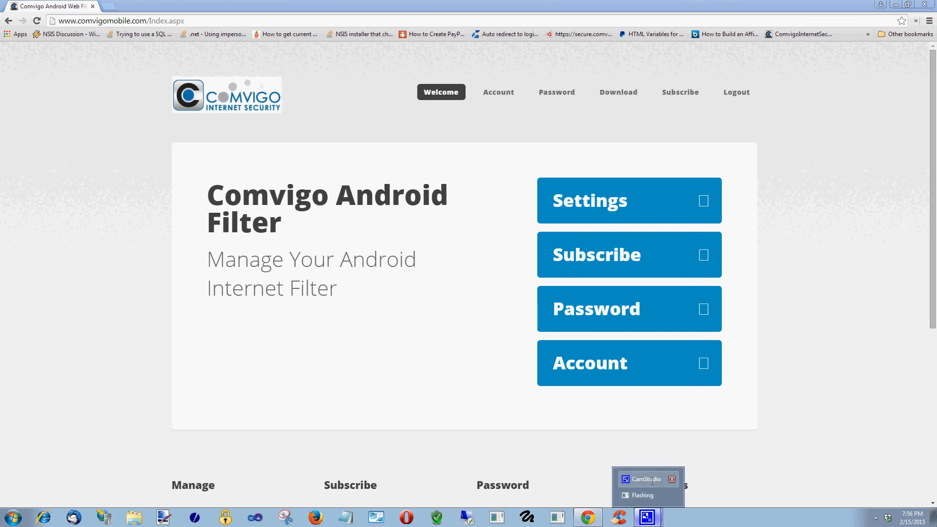
{"action": "left_click", "coordinate": [649, 479]}
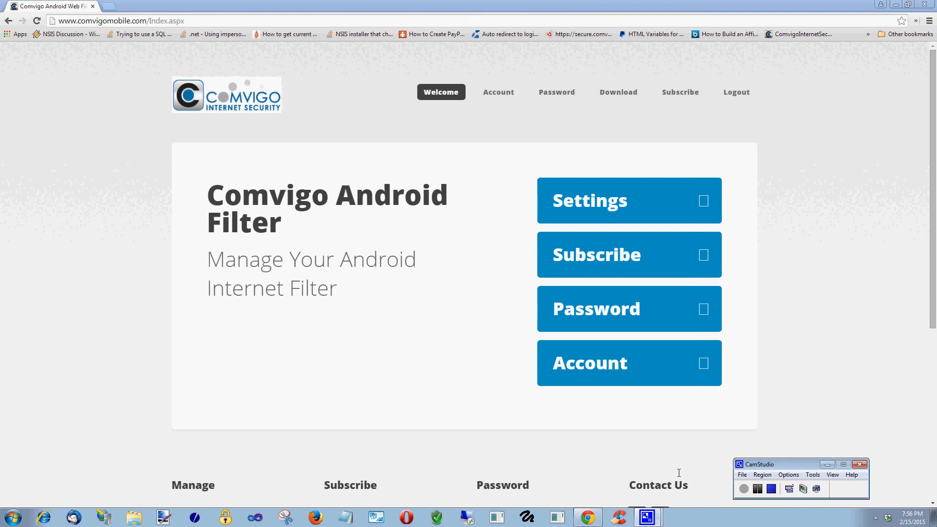